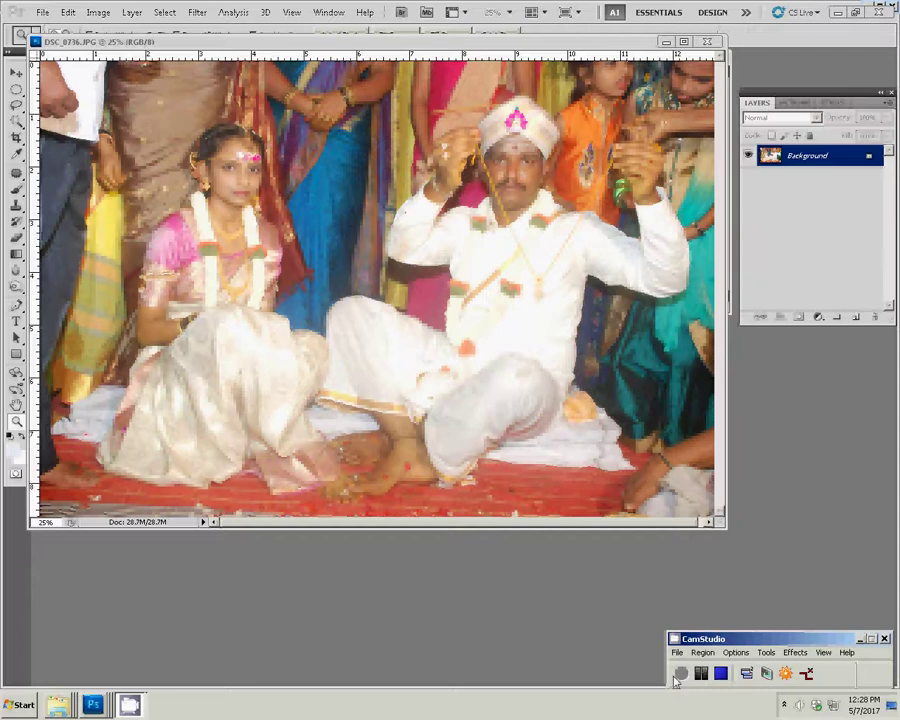
Copy the whole DSC_0736 wedding photo, then close it without saving changes
{"action": "left_click", "coordinate": [678, 675]}
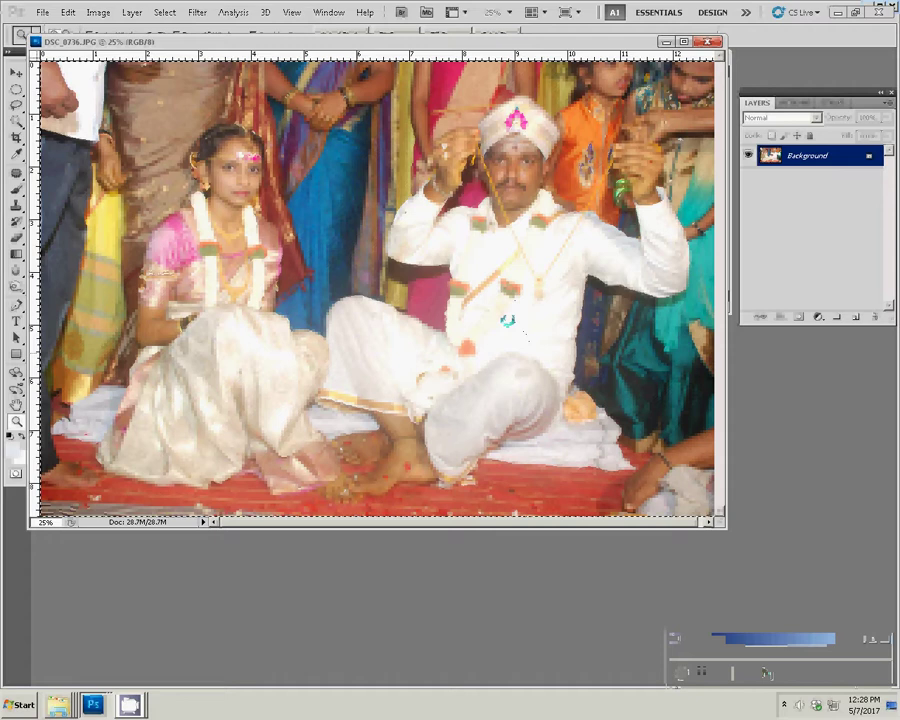
{"action": "key", "text": "ctrl+shift+l"}
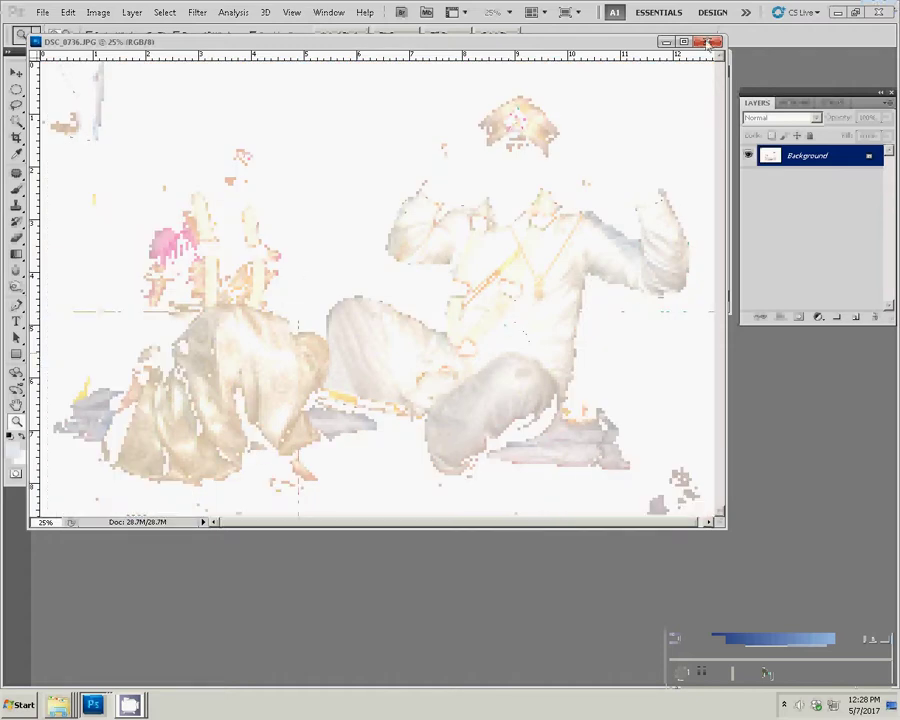
{"action": "key", "text": "ctrl+w"}
{"action": "left_click", "coordinate": [448, 264]}
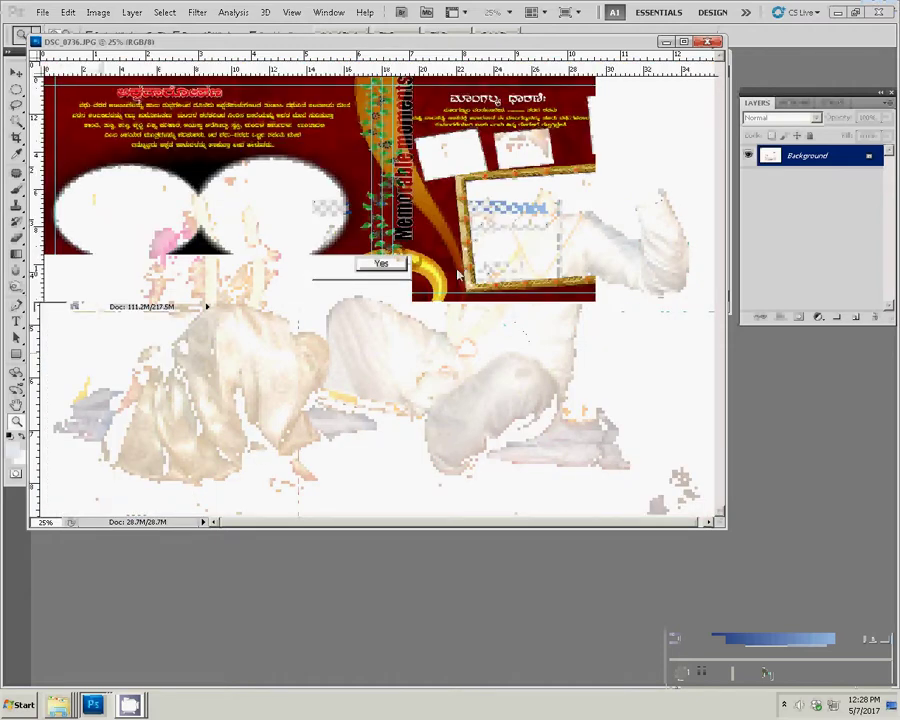
Paste the wedding photo as Layer 2 over the left oval, behind the template frame
{"action": "left_click", "coordinate": [145, 192]}
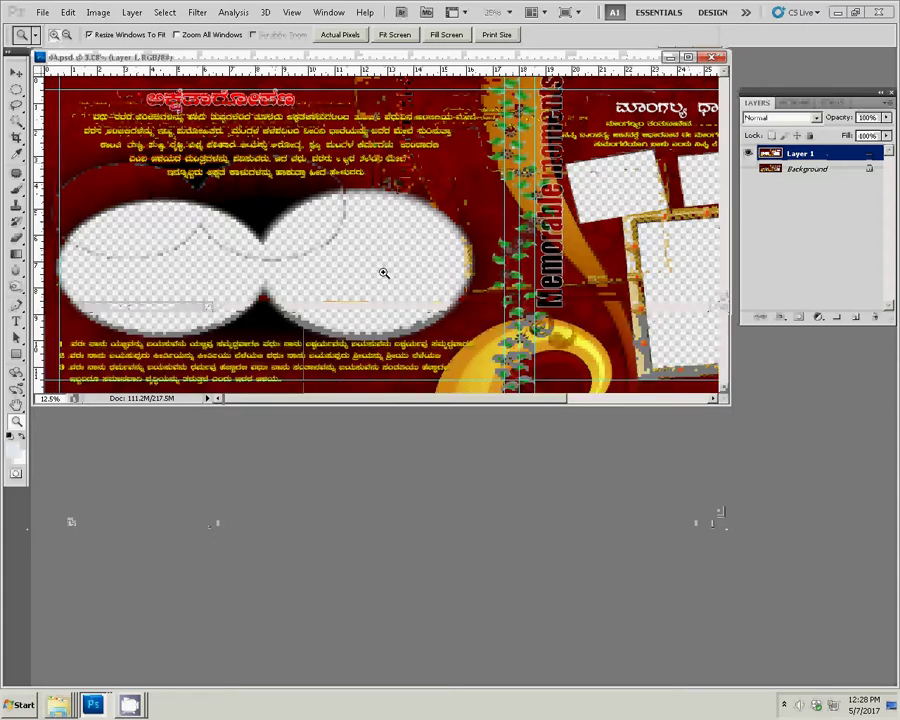
{"action": "key", "text": "v"}
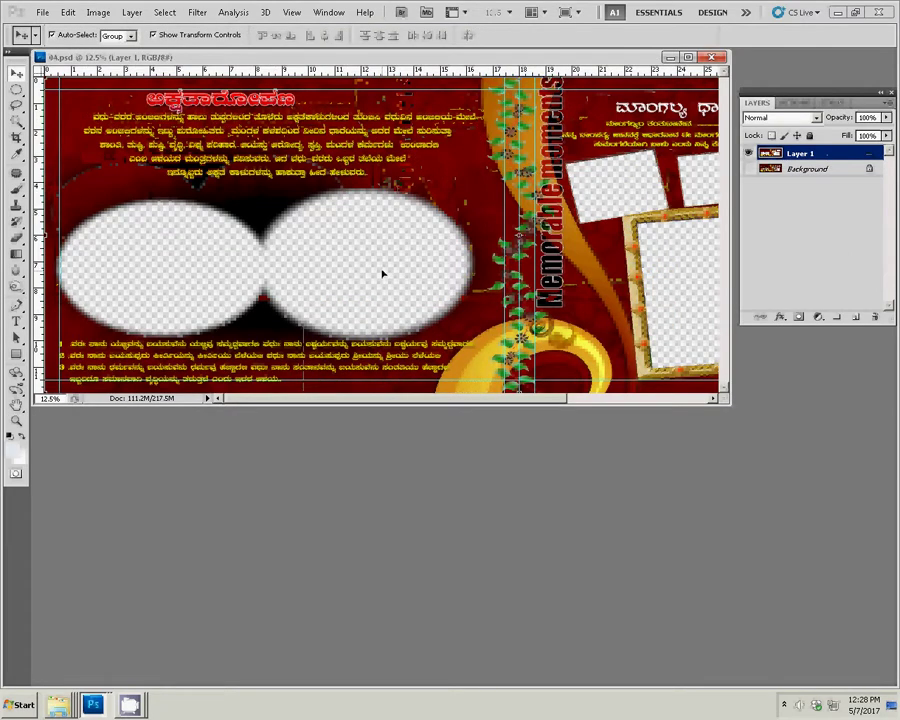
{"action": "key", "text": "ctrl+v"}
{"action": "mouse_move", "coordinate": [419, 253]}
{"action": "left_mouse_down"}
{"action": "mouse_move", "coordinate": [182, 242]}
{"action": "mouse_move", "coordinate": [227, 241]}
{"action": "left_mouse_up"}
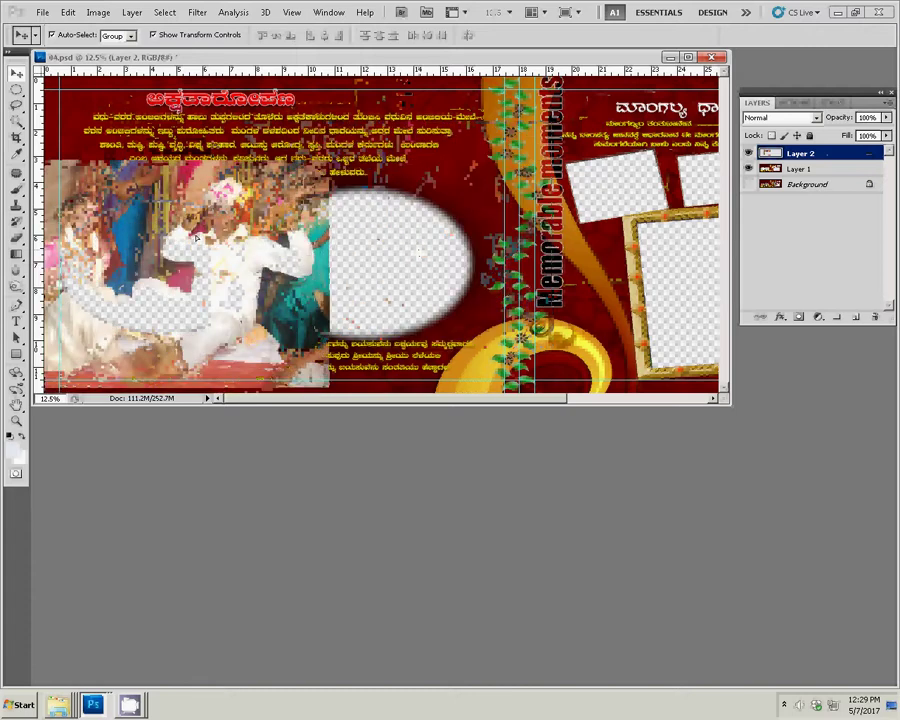
{"action": "key", "text": "ctrl+bracketleft"}
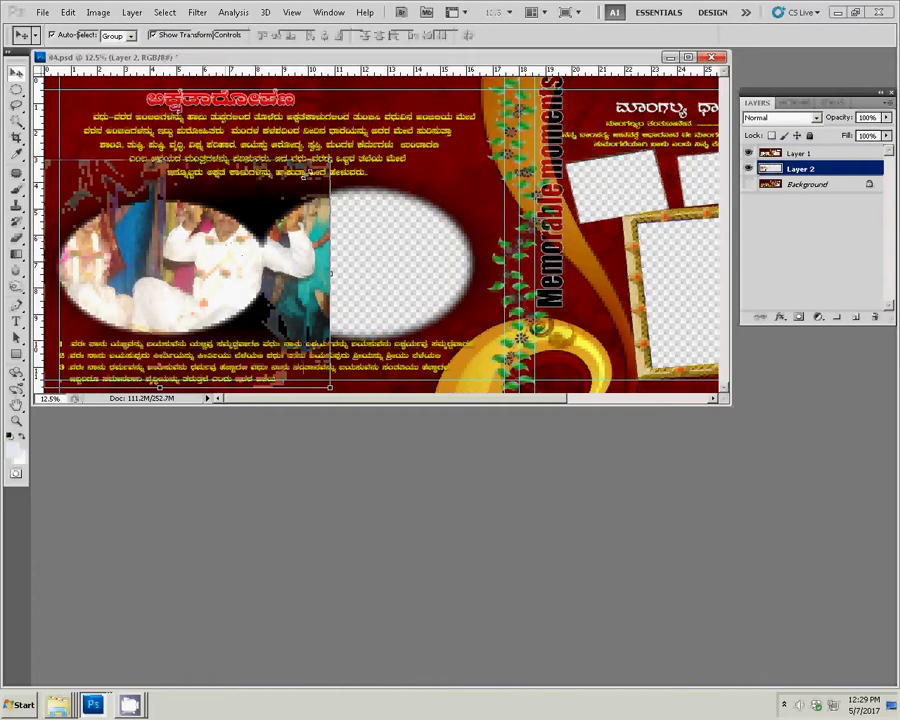
Shrink and tilt the photo inside the left oval, then clear the layer's contents
{"action": "mouse_move", "coordinate": [330, 160]}
{"action": "left_mouse_down"}
{"action": "mouse_move", "coordinate": [264, 199]}
{"action": "mouse_move", "coordinate": [296, 178]}
{"action": "left_mouse_up"}
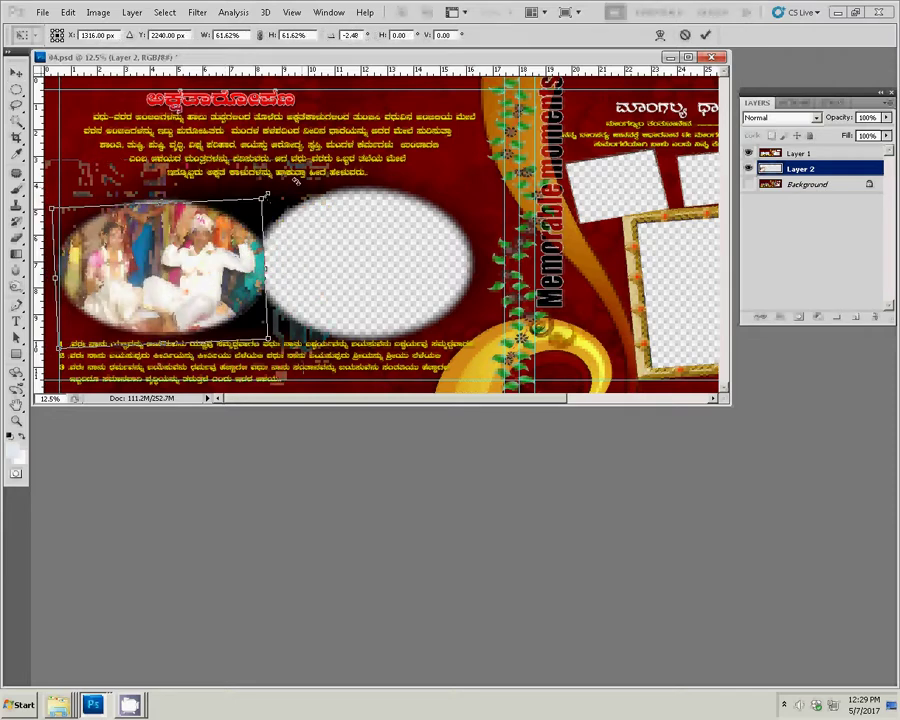
{"action": "left_click_drag", "start_coordinate": [195, 237], "coordinate": [197, 238]}
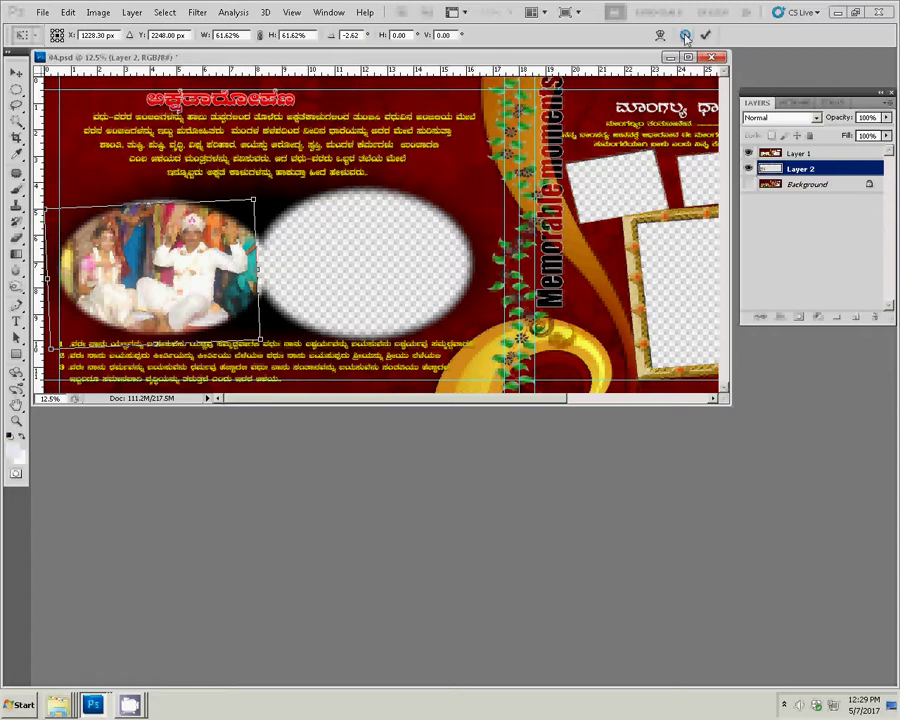
{"action": "key", "text": "Return"}
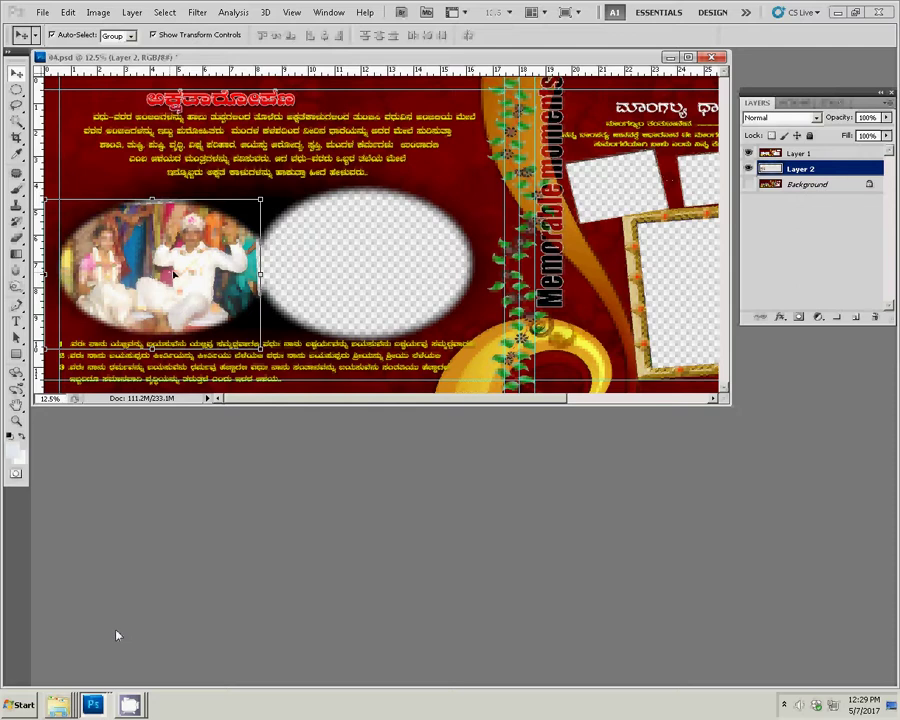
{"action": "key", "text": "ctrl+a"}
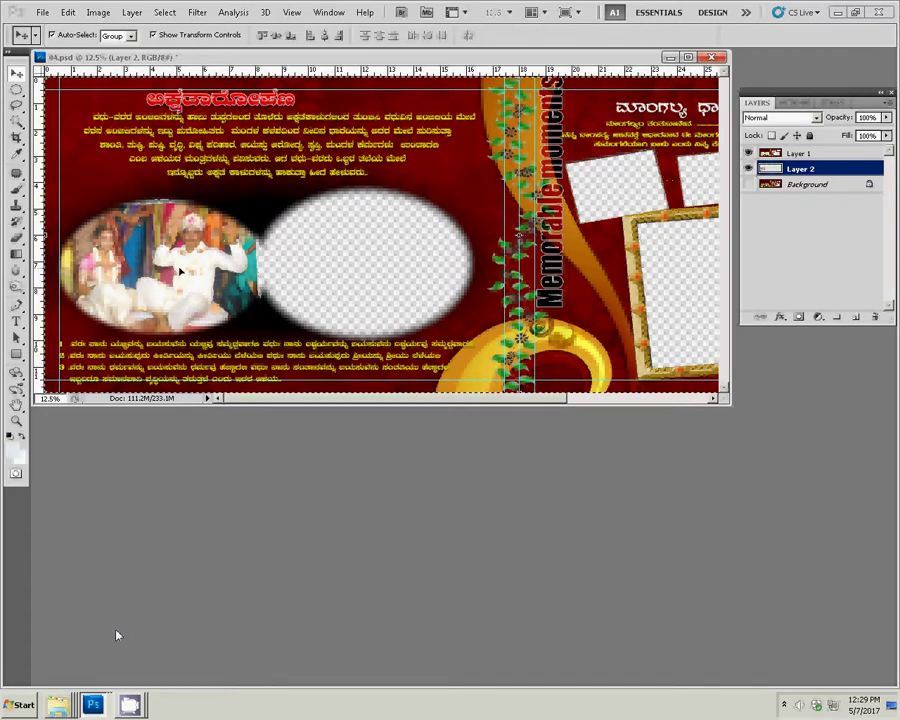
{"action": "key", "text": "Delete"}
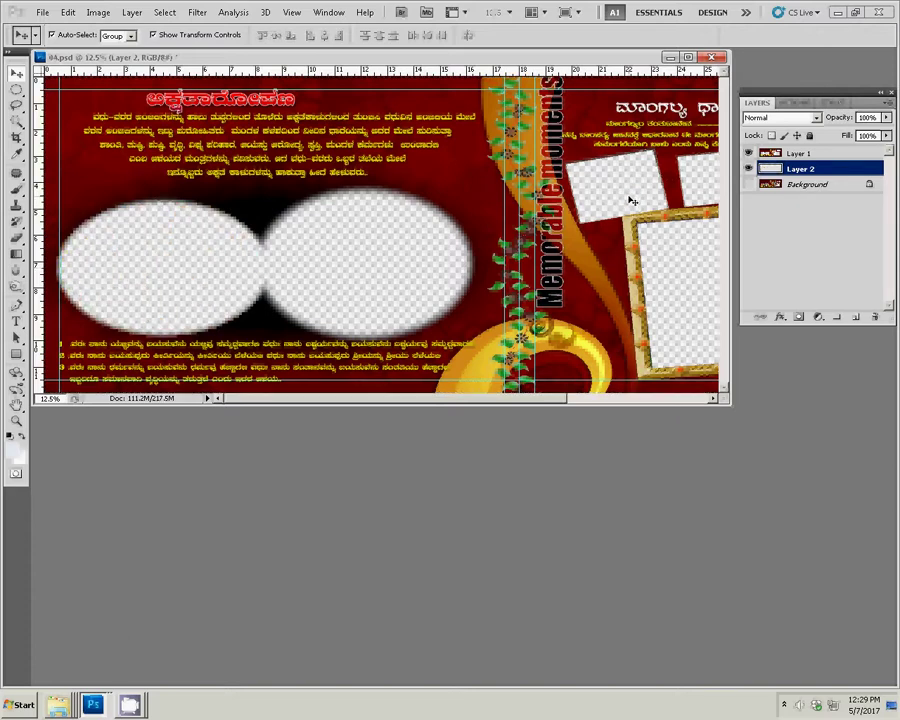
Restore the photo and fit it into the small right-page frame at about 47% and -9°
{"action": "key", "text": "ctrl+alt+z"}
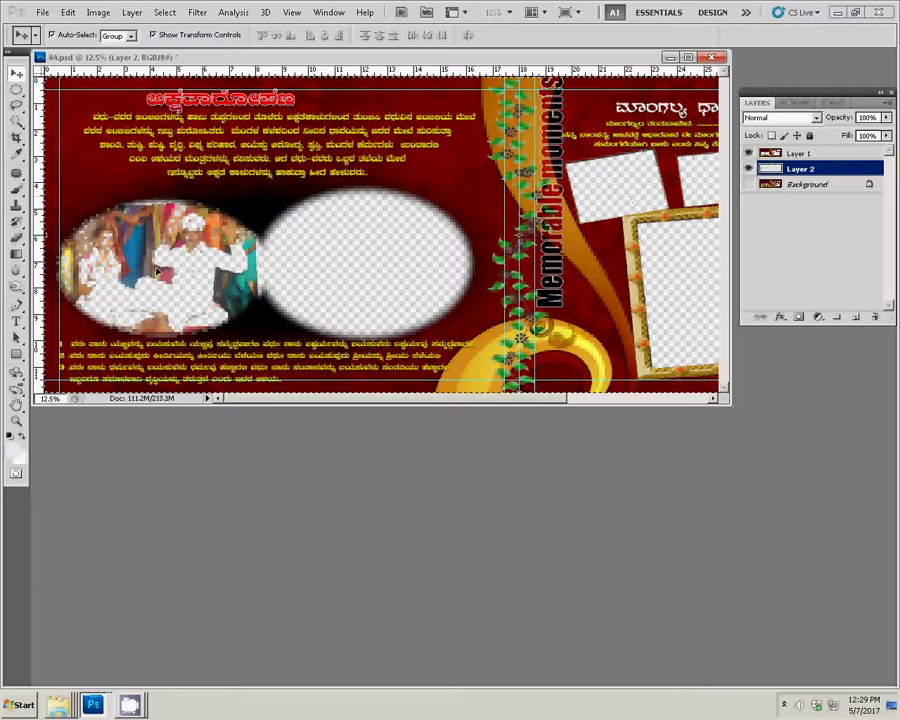
{"action": "key", "text": "ctrl+alt+z"}
{"action": "key", "text": "ctrl+alt+z"}
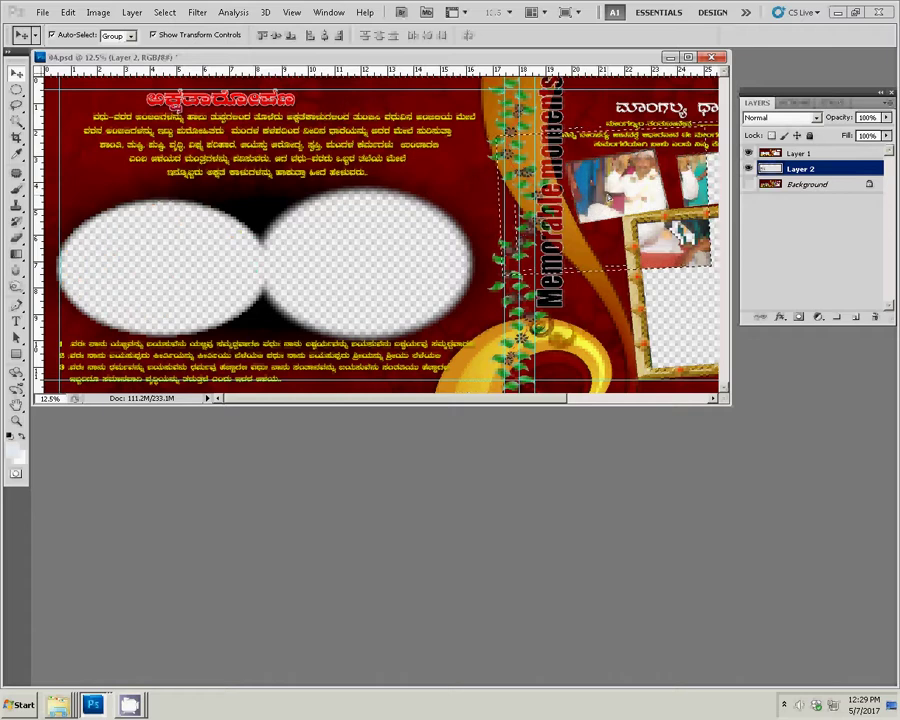
{"action": "key", "text": "ctrl+t"}
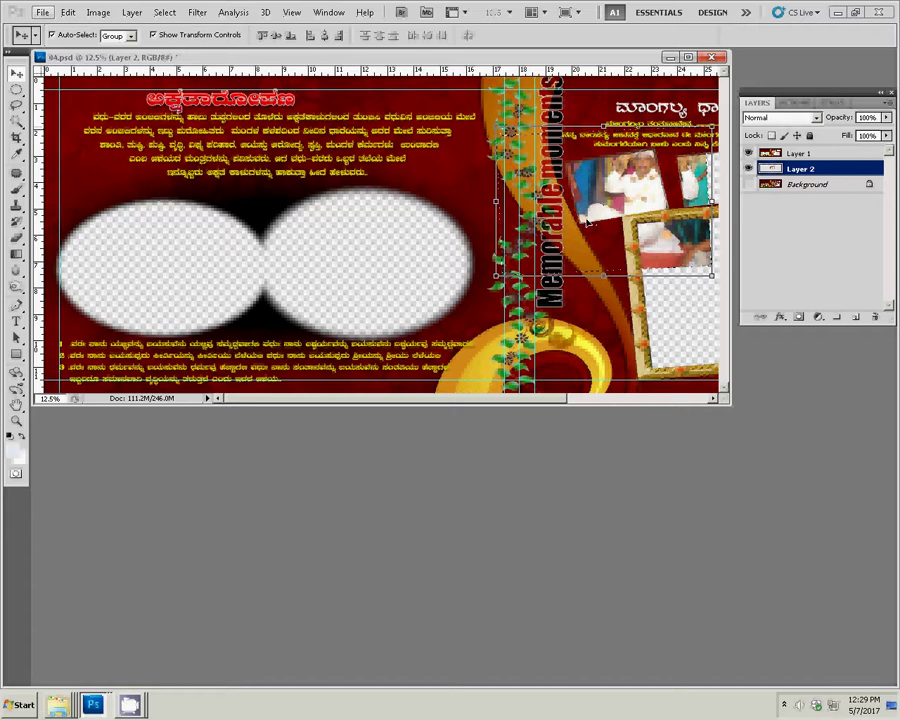
{"action": "left_click_drag", "start_coordinate": [712, 274], "coordinate": [655, 233]}
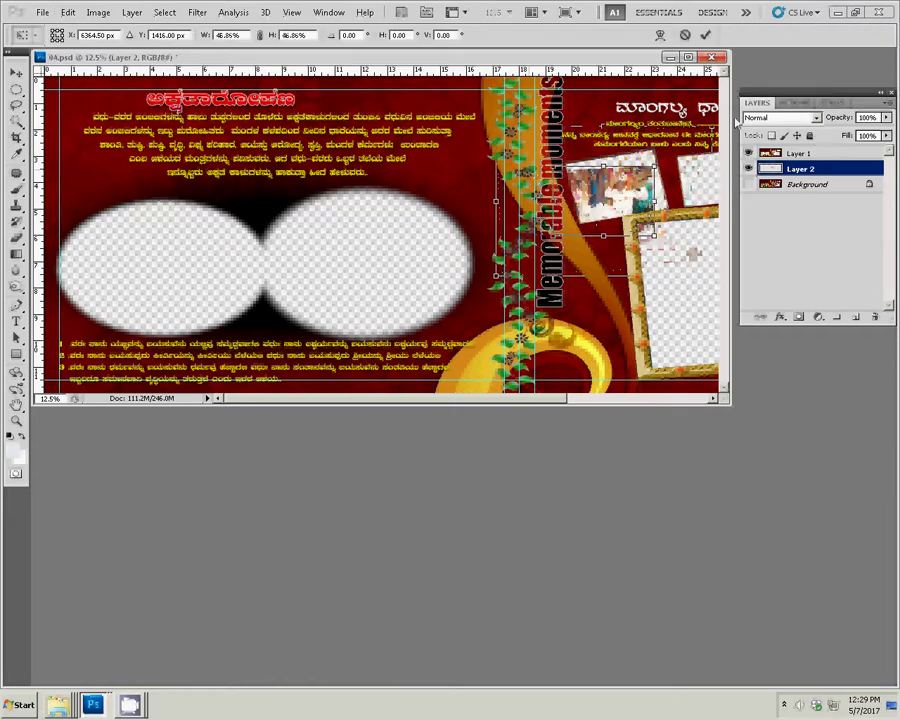
{"action": "left_click_drag", "start_coordinate": [673, 148], "coordinate": [664, 134]}
{"action": "left_click_drag", "start_coordinate": [608, 192], "coordinate": [620, 172]}
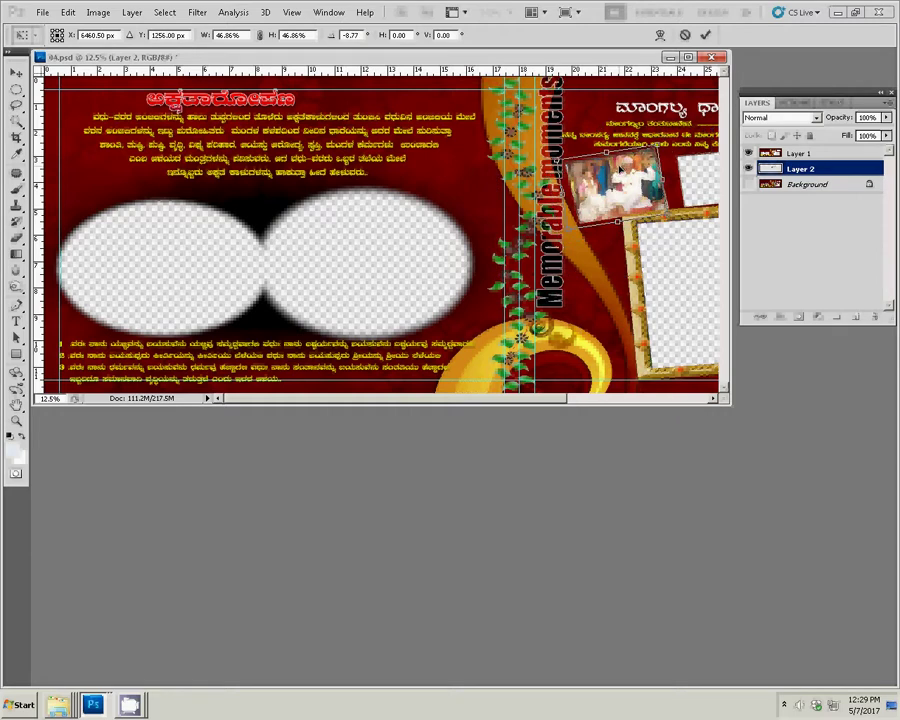
{"action": "key", "text": "Return"}
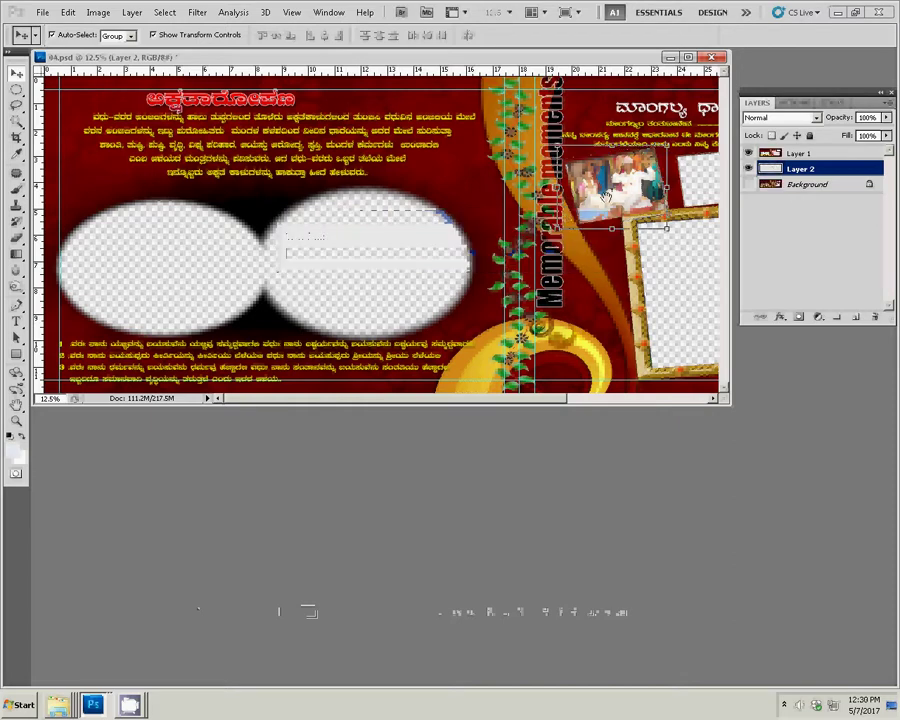
{"action": "left_click_drag", "start_coordinate": [605, 197], "coordinate": [380, 197]}
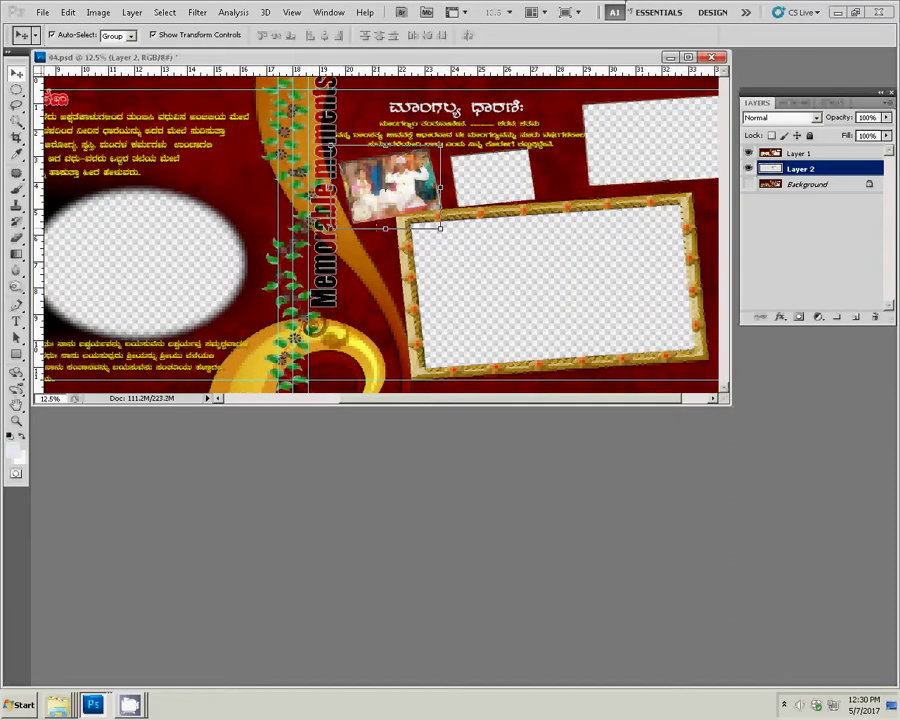
{"action": "right_click", "coordinate": [58, 705]}
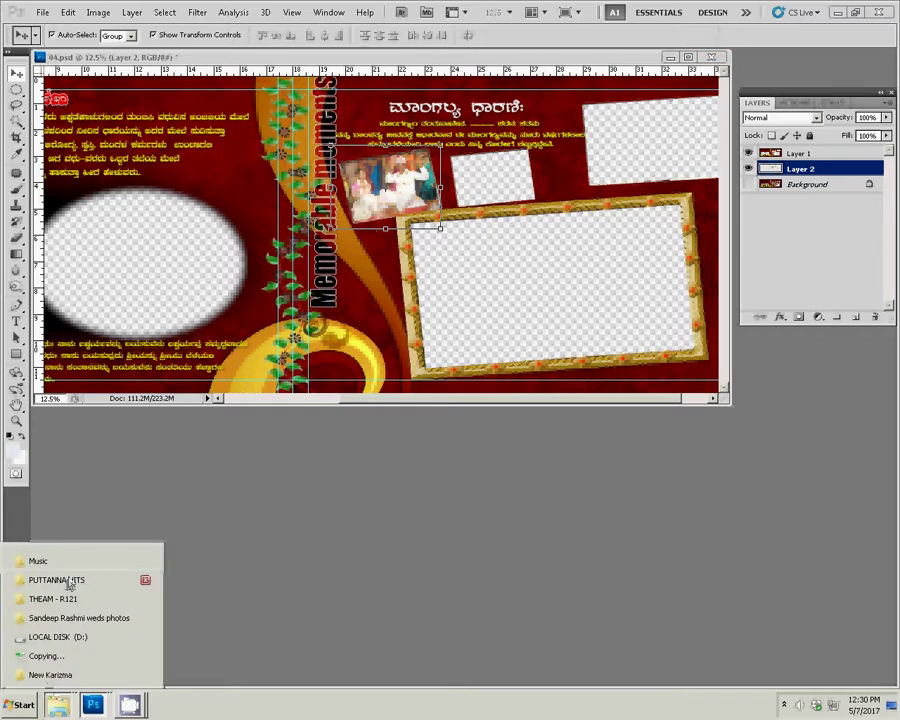
Open the PUTTANNA HITS folder from the jump list, then close it
{"action": "left_click", "coordinate": [69, 582]}
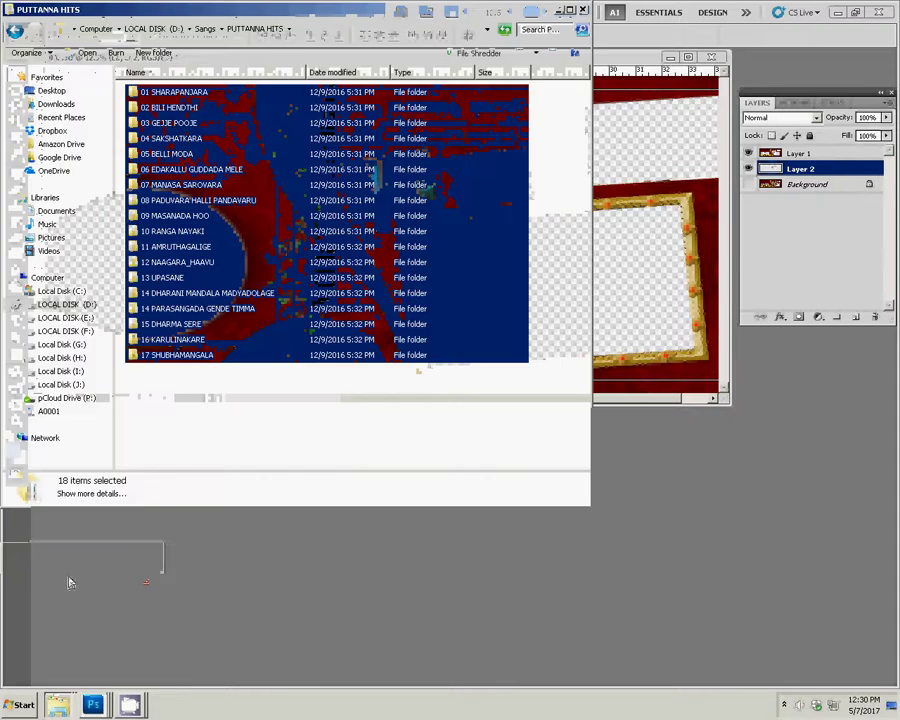
{"action": "left_click", "coordinate": [252, 401]}
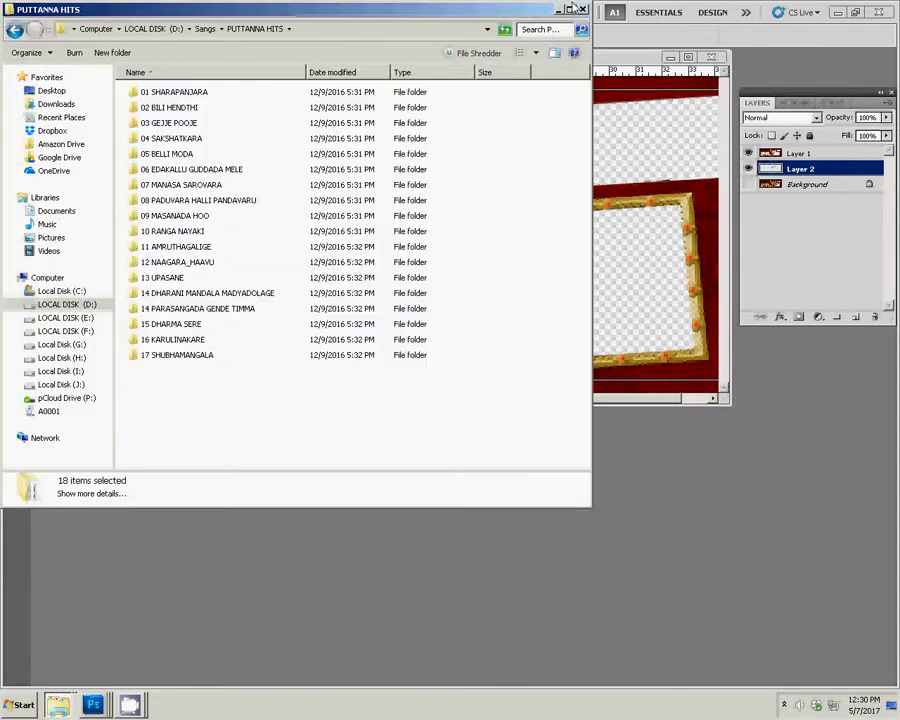
{"action": "left_click", "coordinate": [583, 12]}
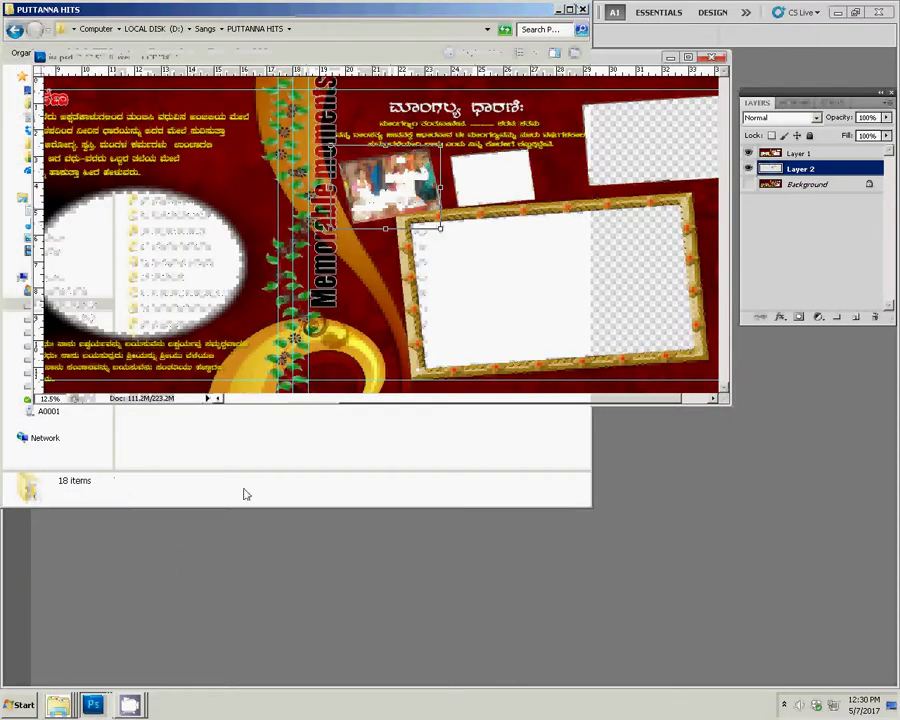
Open DSC_0737 from the wedding photos folder in Photoshop
{"action": "right_click", "coordinate": [59, 705]}
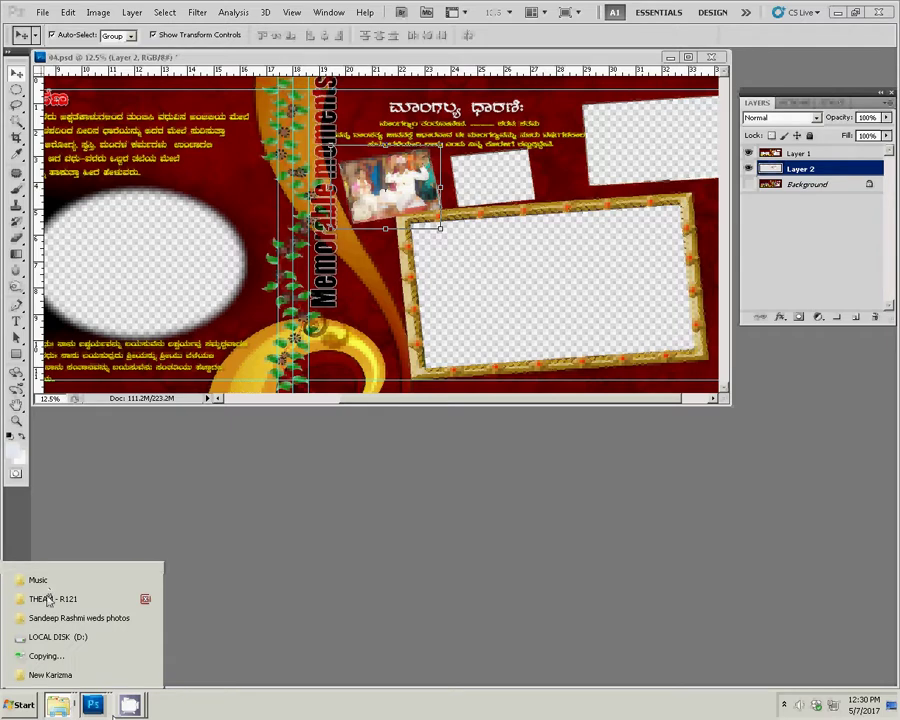
{"action": "left_click", "coordinate": [79, 618]}
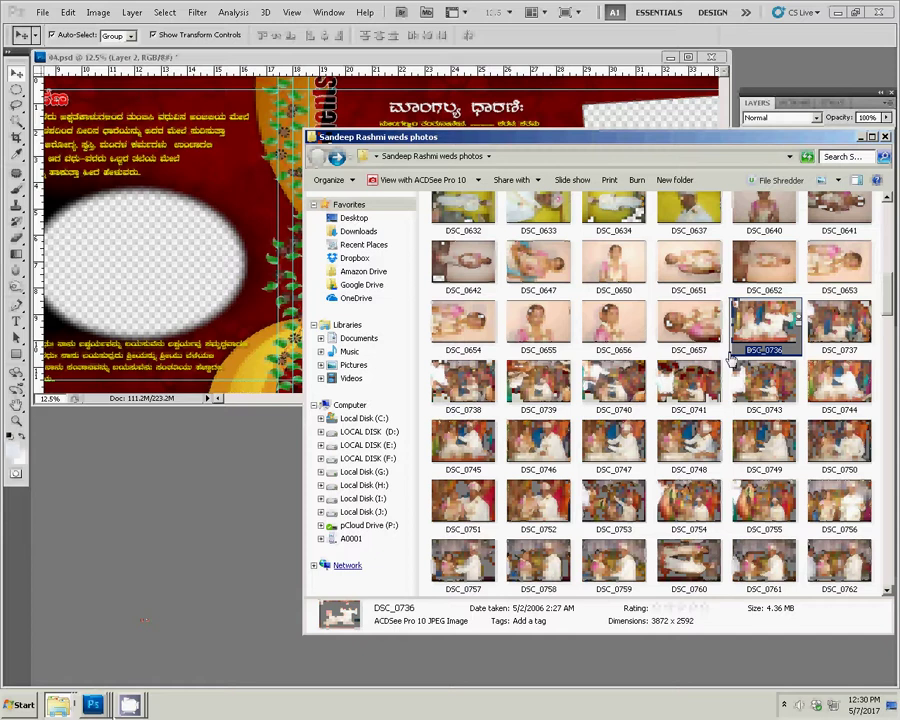
{"action": "left_click", "coordinate": [843, 330]}
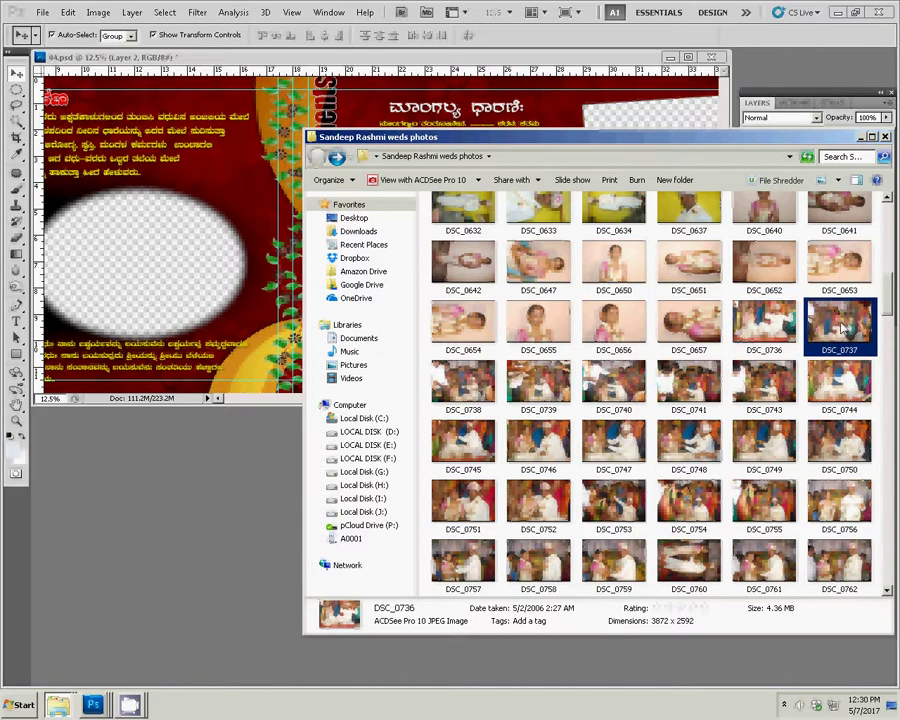
{"action": "left_click", "coordinate": [191, 509]}
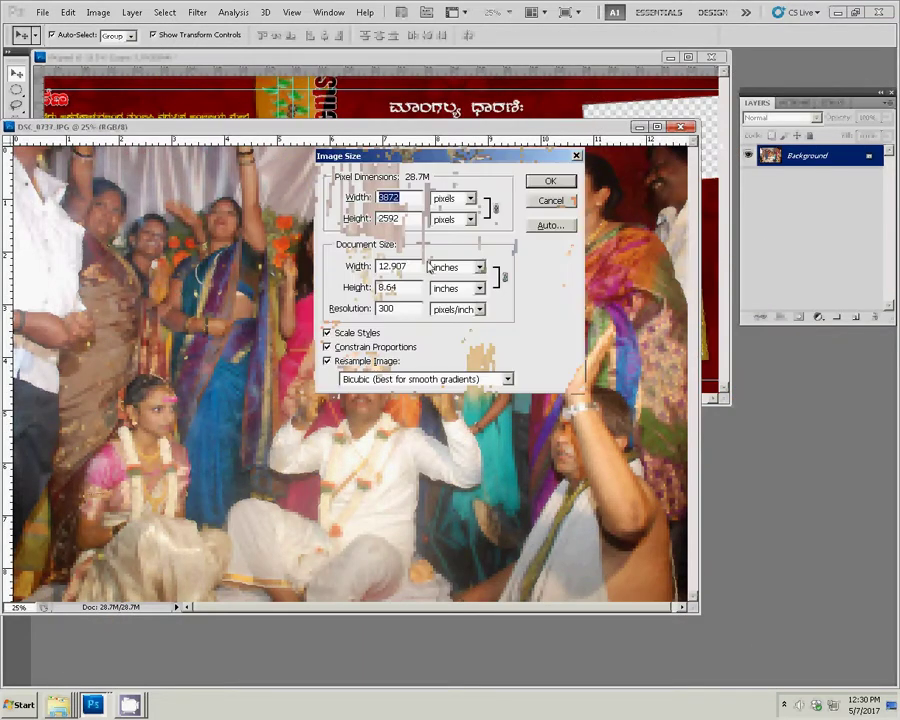
Set the Image Size document width to 6 inches
{"action": "key", "text": "Tab"}
{"action": "key", "text": "Tab"}
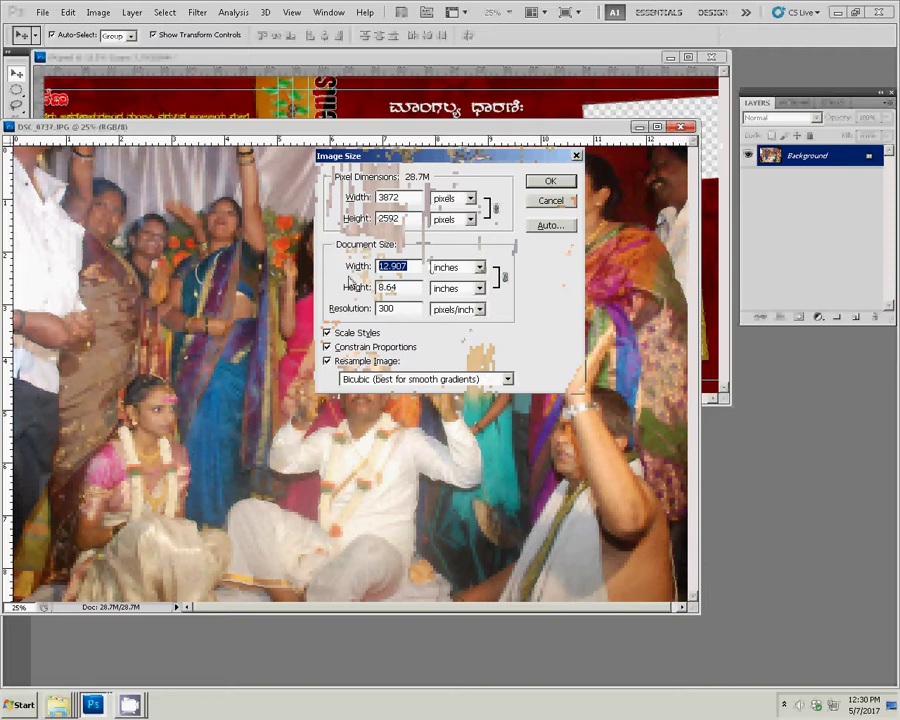
{"action": "type", "text": "6"}
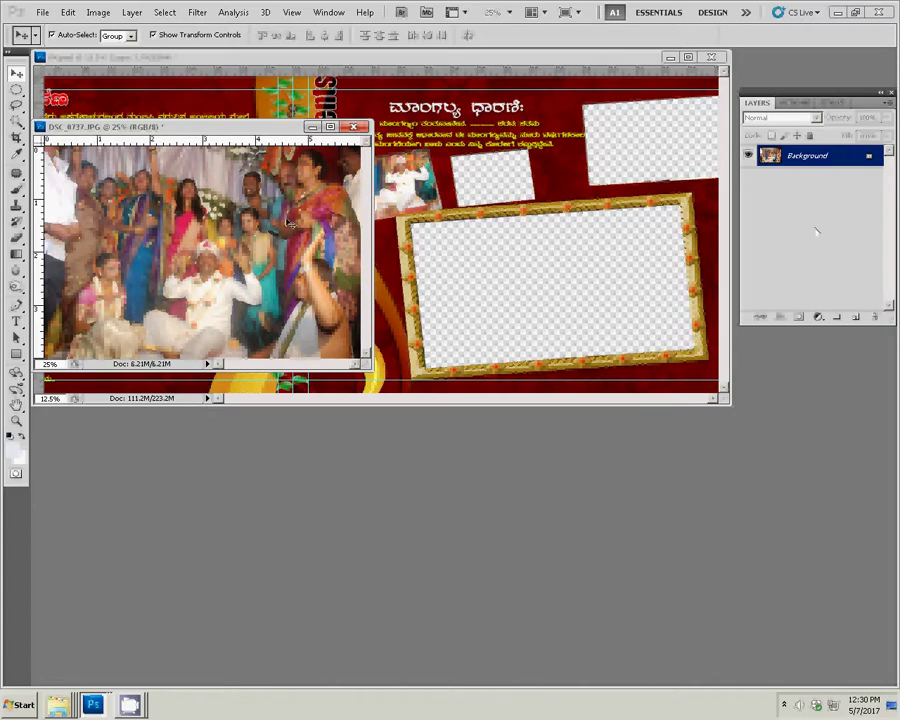
Drag DSC_0737 into the spread as Layer 3, scaled to 52.49% and tilted -6.28°
{"action": "left_click_drag", "start_coordinate": [350, 214], "coordinate": [624, 166]}
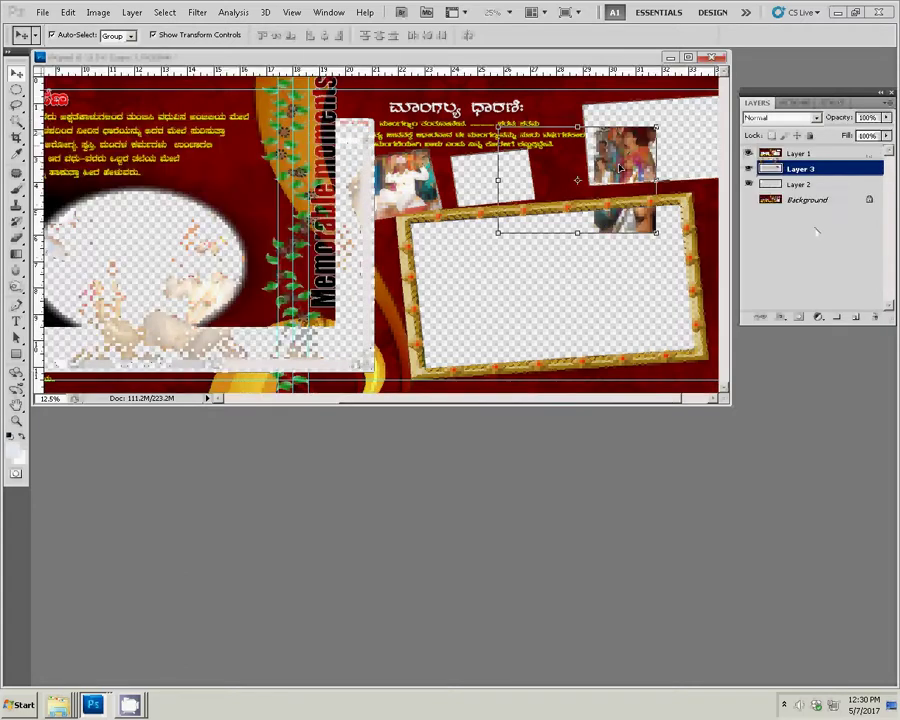
{"action": "mouse_move", "coordinate": [628, 158]}
{"action": "left_mouse_down"}
{"action": "mouse_move", "coordinate": [542, 145]}
{"action": "mouse_move", "coordinate": [519, 162]}
{"action": "mouse_move", "coordinate": [505, 152]}
{"action": "left_mouse_up"}
{"action": "key", "text": "ctrl+t"}
{"action": "left_click_drag", "start_coordinate": [510, 206], "coordinate": [530, 145]}
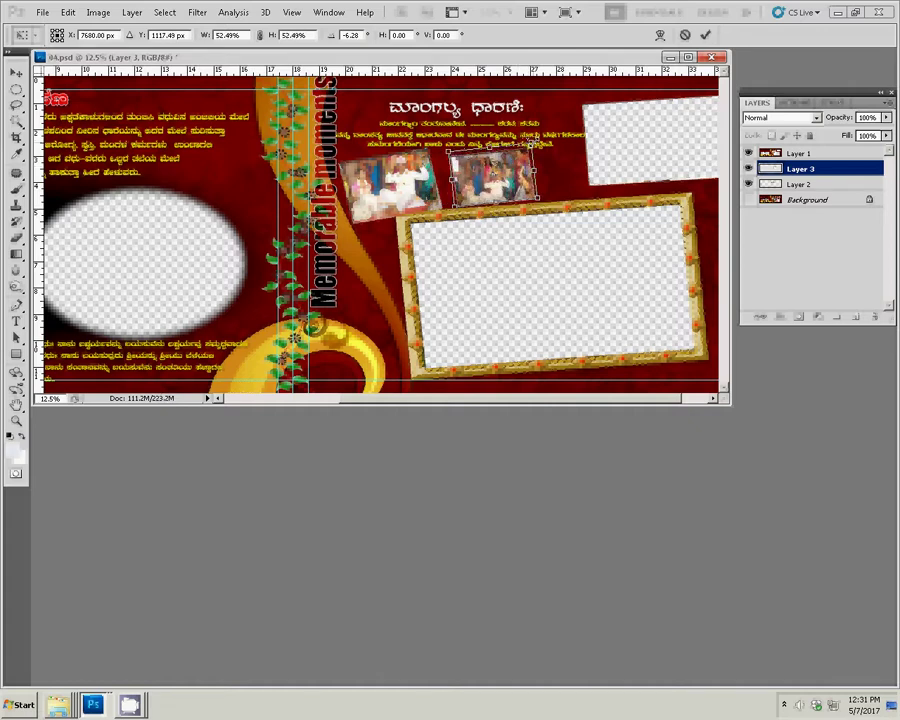
{"action": "left_click", "coordinate": [705, 34]}
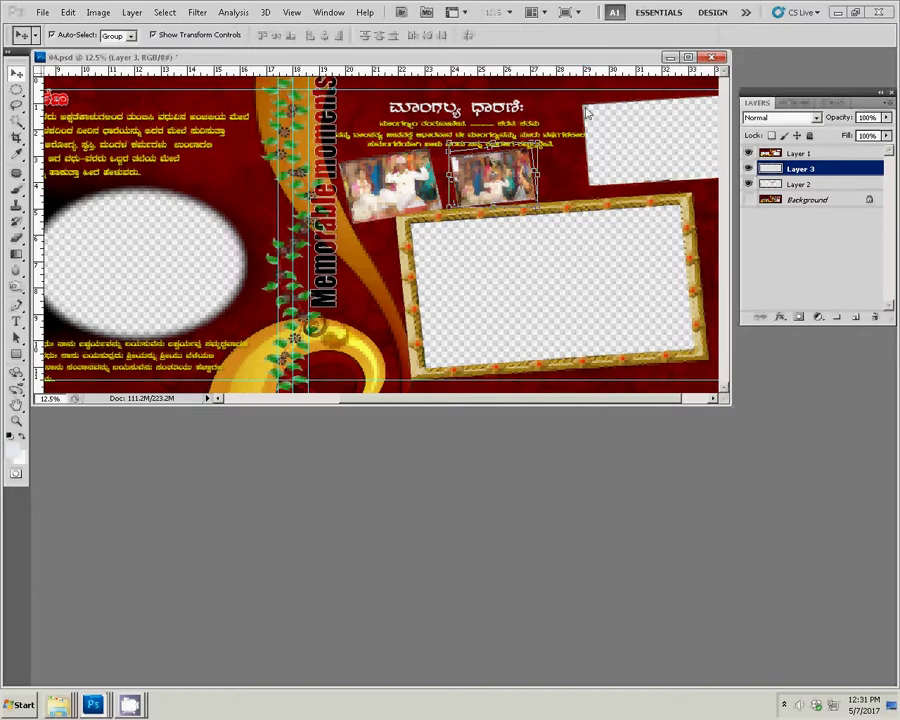
{"action": "left_click_drag", "start_coordinate": [586, 60], "coordinate": [590, 106]}
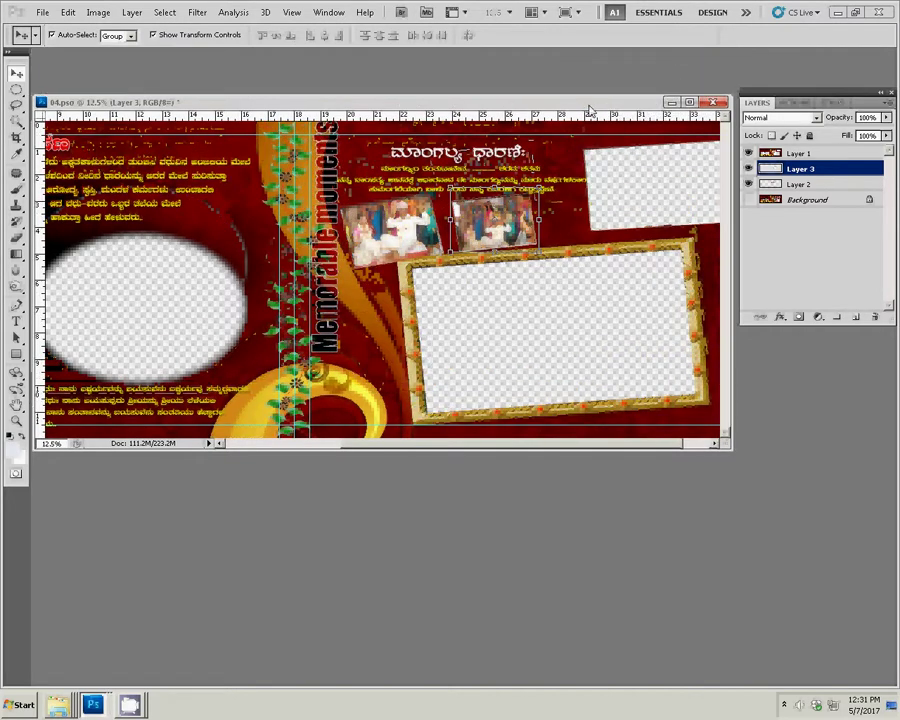
Select DSC_0738 in the wedding photos folder via the jump list and open it in Photoshop
{"action": "right_click", "coordinate": [60, 705]}
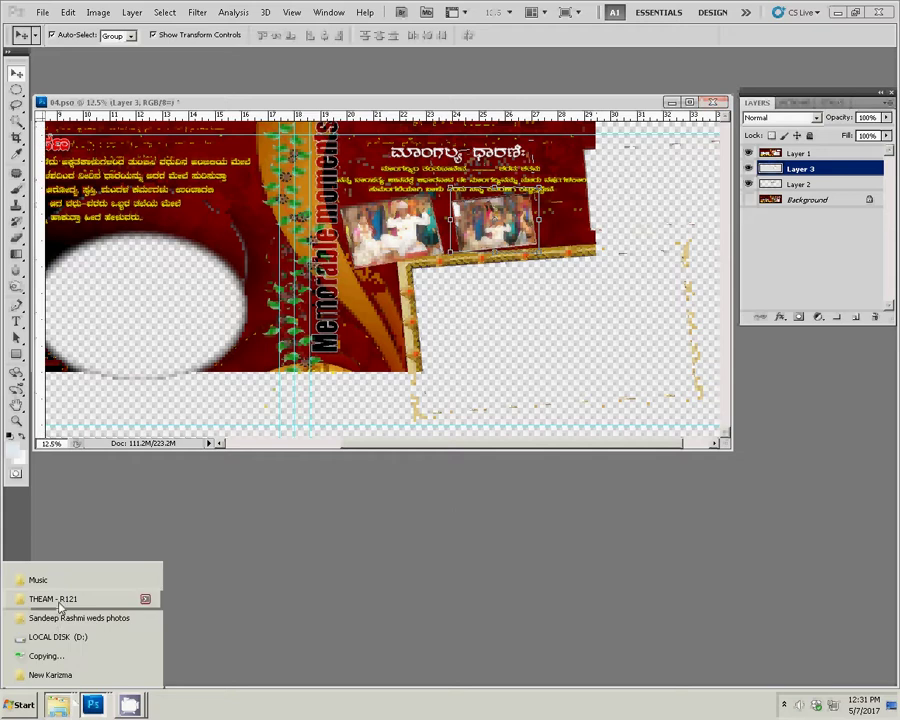
{"action": "left_click", "coordinate": [57, 620]}
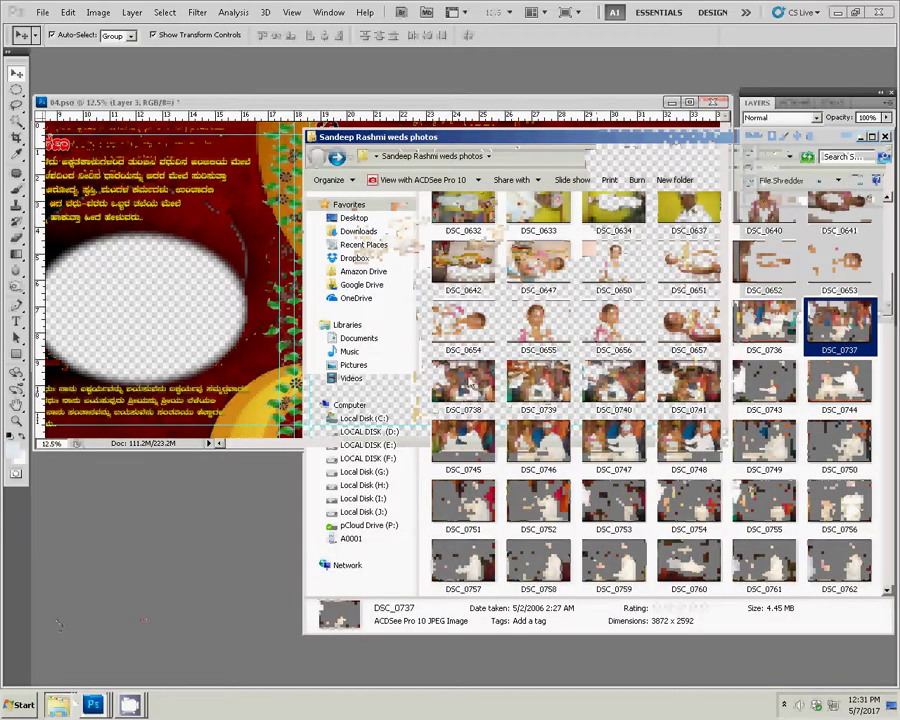
{"action": "key", "text": "Right"}
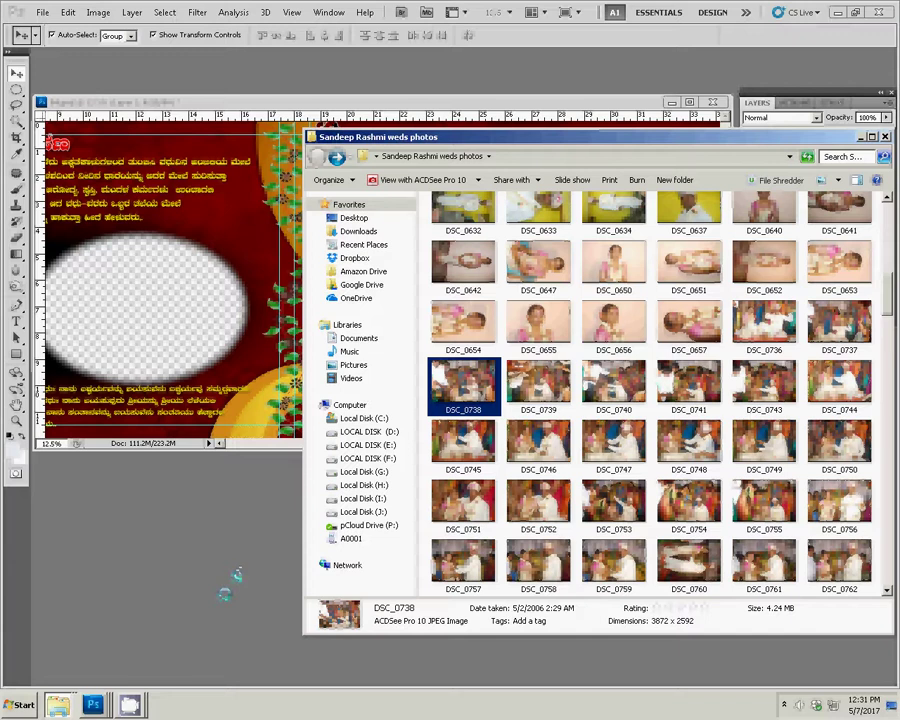
{"action": "left_click", "coordinate": [237, 577]}
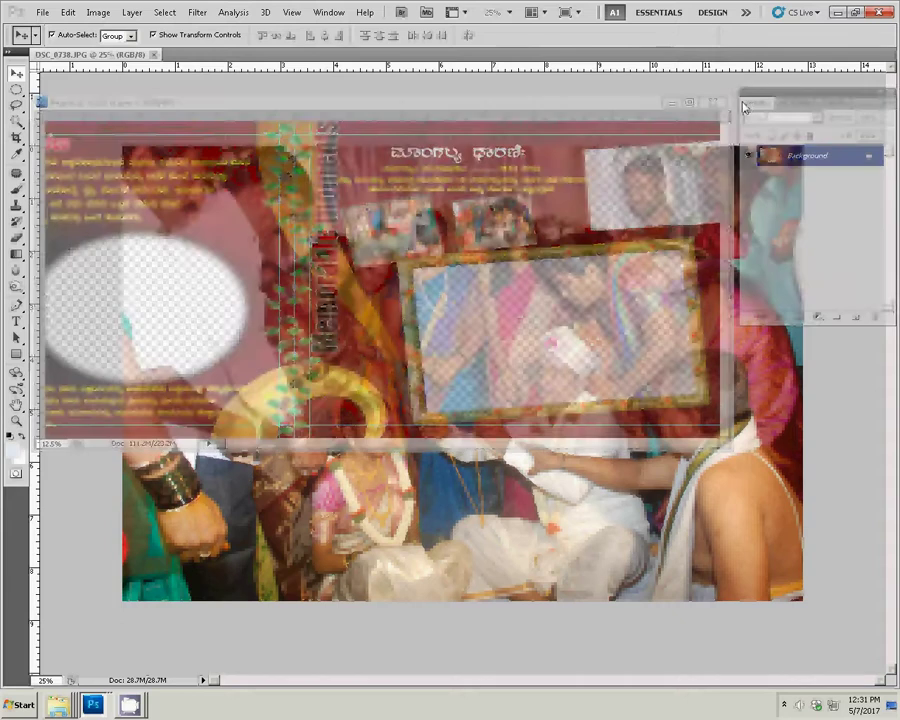
Resize DSC_0738 to 6 inches wide (1800×1205 px) and close it without saving
{"action": "left_click", "coordinate": [631, 97]}
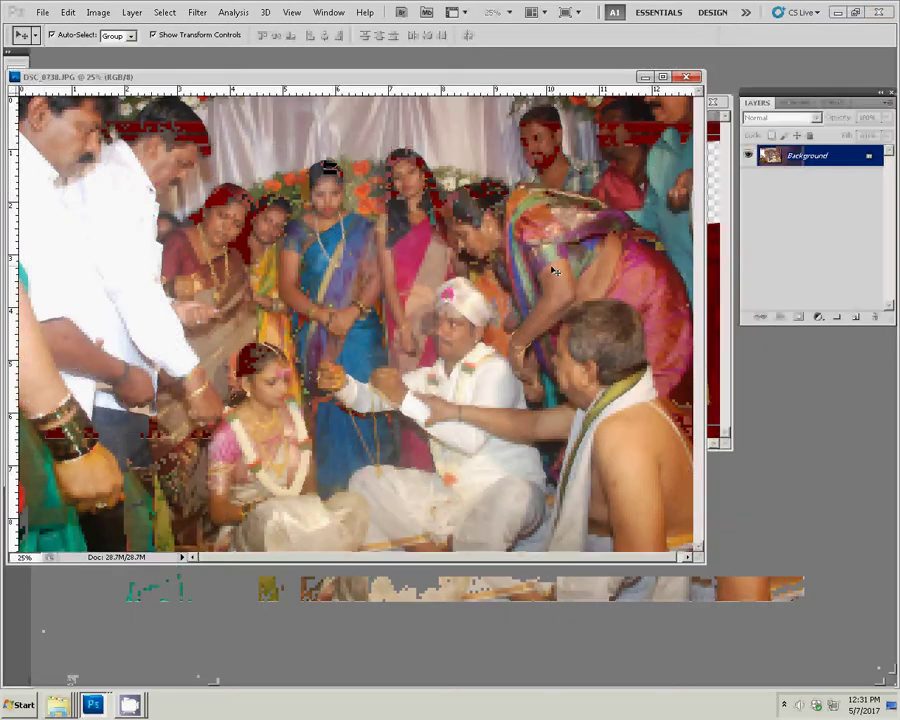
{"action": "key", "text": "ctrl+alt+i"}
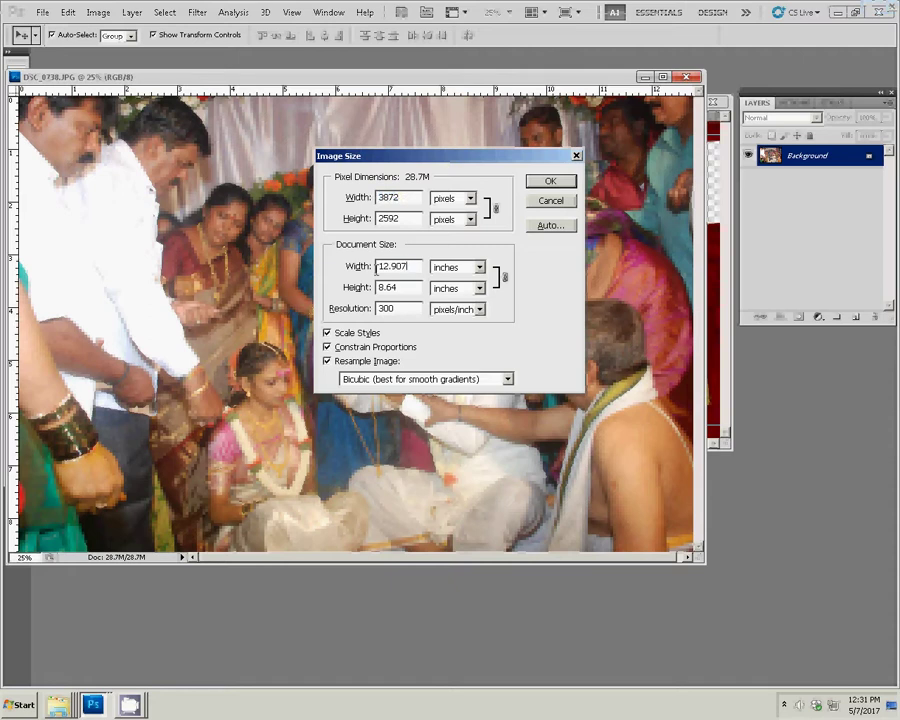
{"action": "left_click_drag", "start_coordinate": [410, 268], "coordinate": [354, 266]}
{"action": "type", "text": "6"}
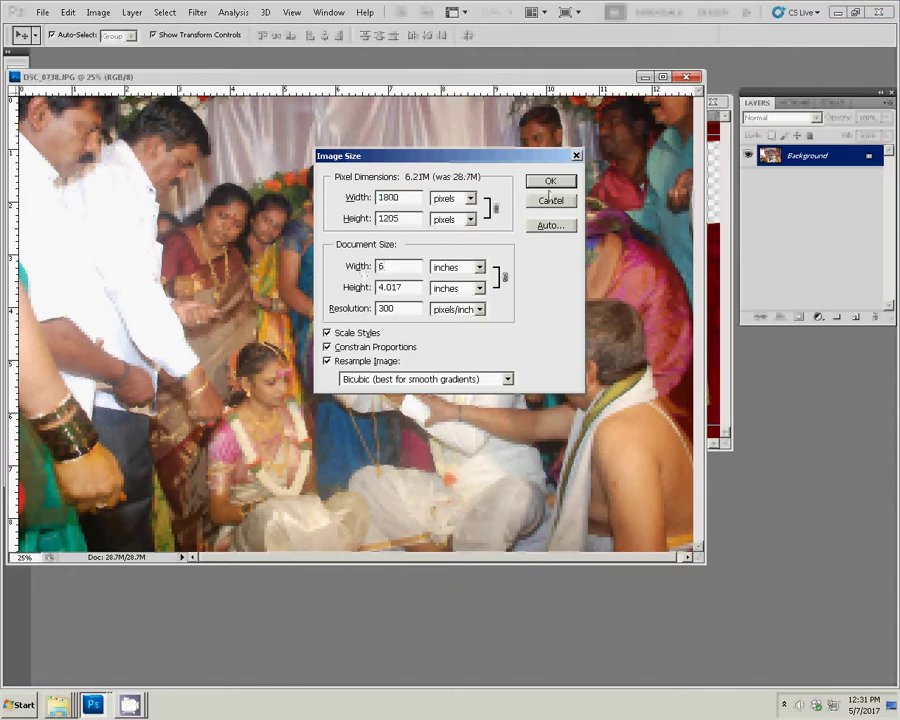
{"action": "key", "text": "Return"}
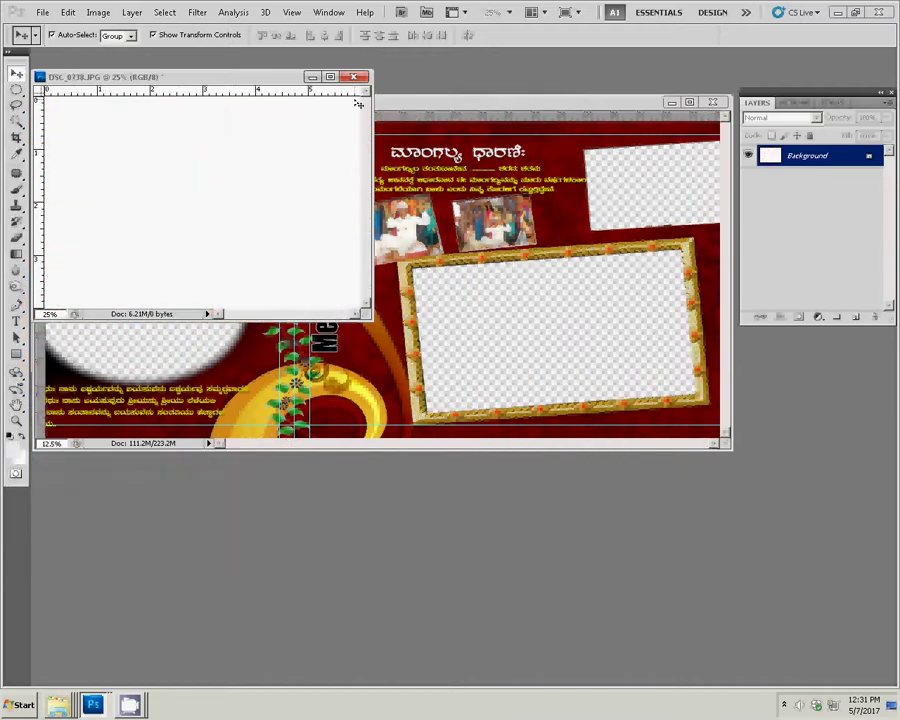
{"action": "key", "text": "ctrl+w"}
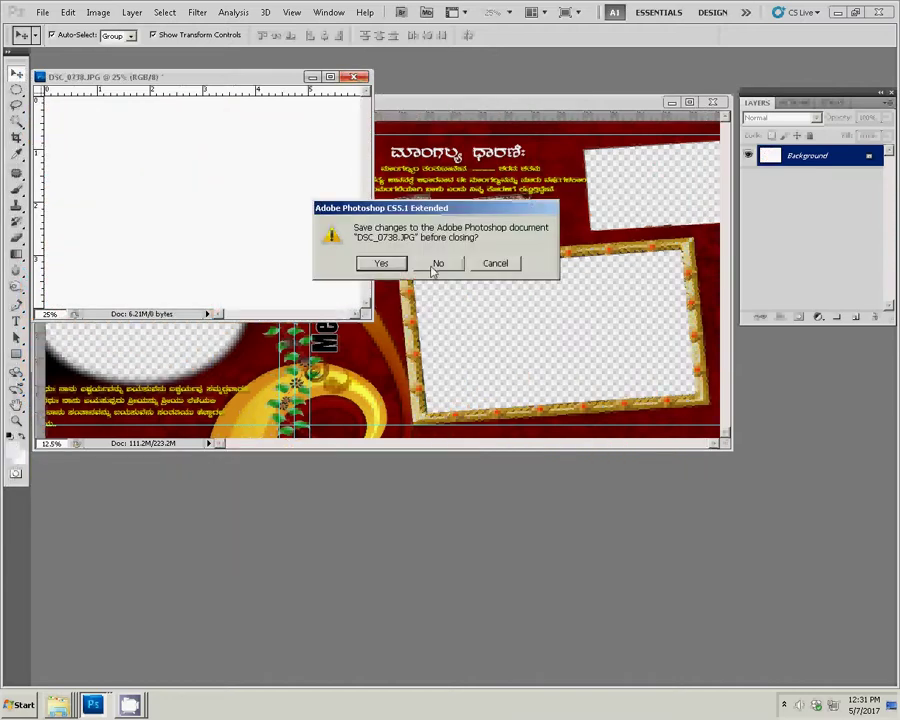
{"action": "left_click", "coordinate": [436, 263]}
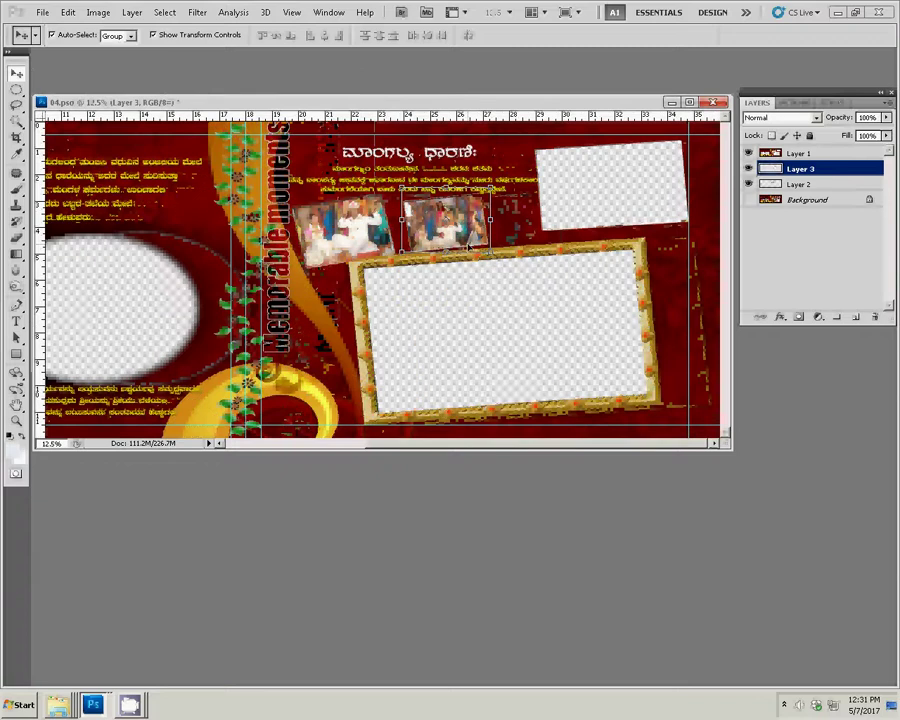
Paste the photo as Layer 4 into the top-right frame, tilted and scaled to about 95%
{"action": "key", "text": "ctrl+v"}
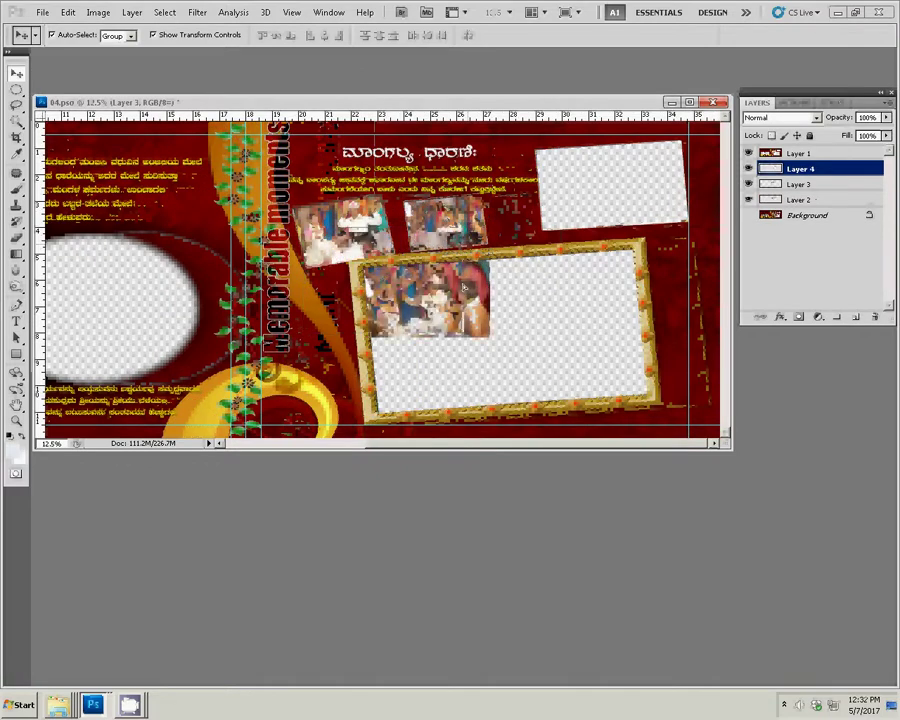
{"action": "left_click_drag", "start_coordinate": [434, 287], "coordinate": [648, 215]}
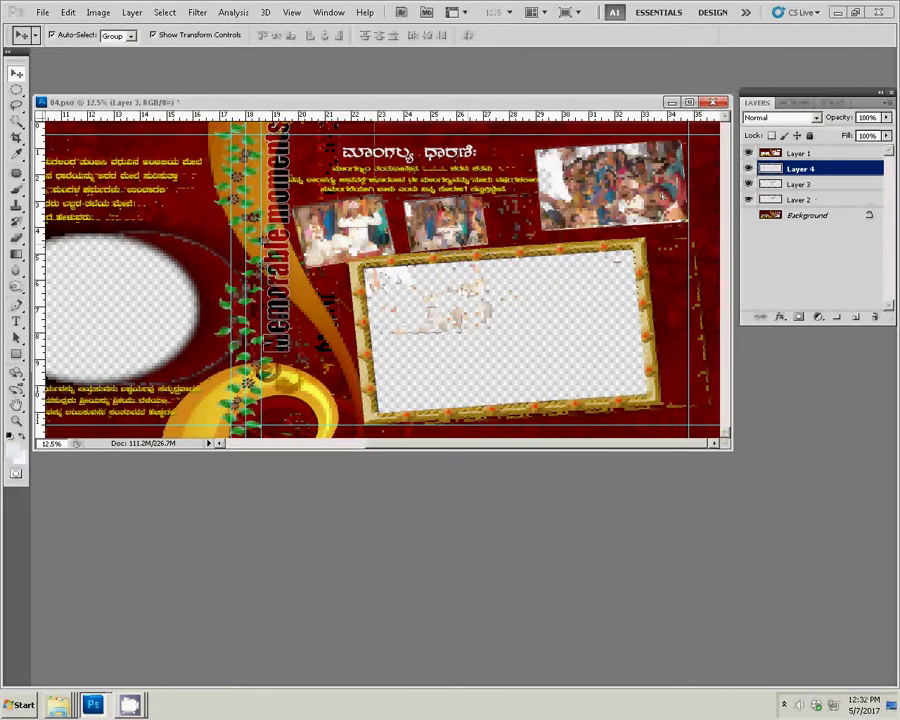
{"action": "key", "text": "ctrl+t"}
{"action": "left_click_drag", "start_coordinate": [697, 258], "coordinate": [700, 265]}
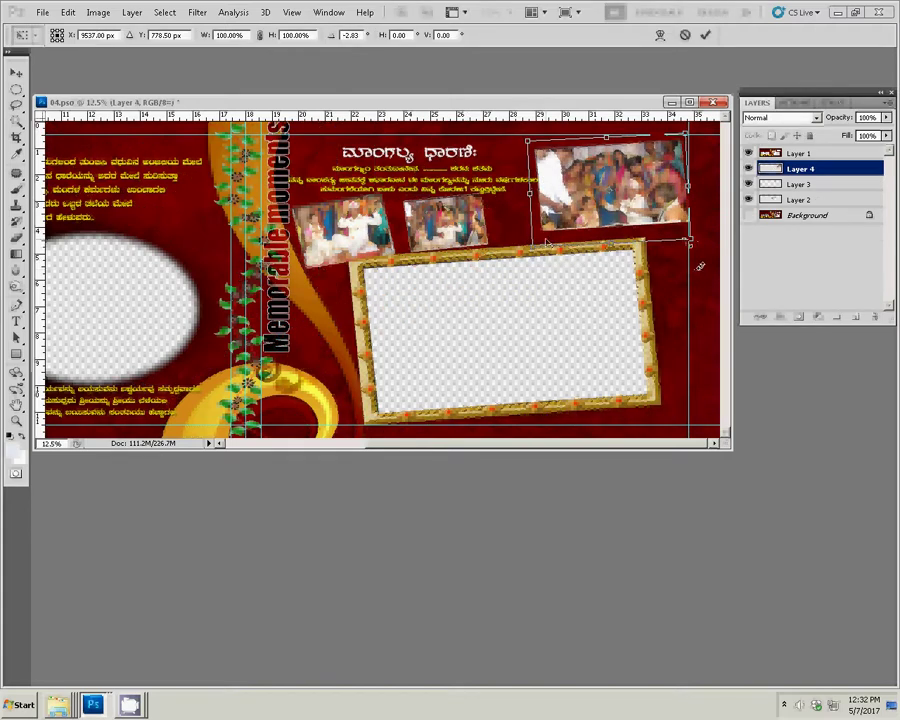
{"action": "left_click_drag", "start_coordinate": [546, 242], "coordinate": [537, 243]}
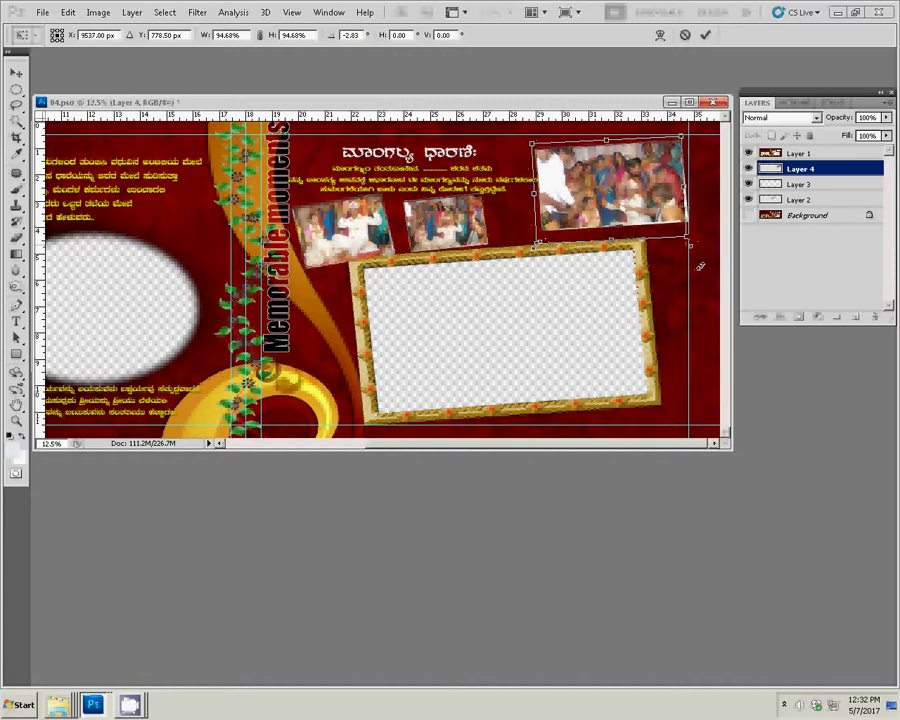
{"action": "key", "text": "Return"}
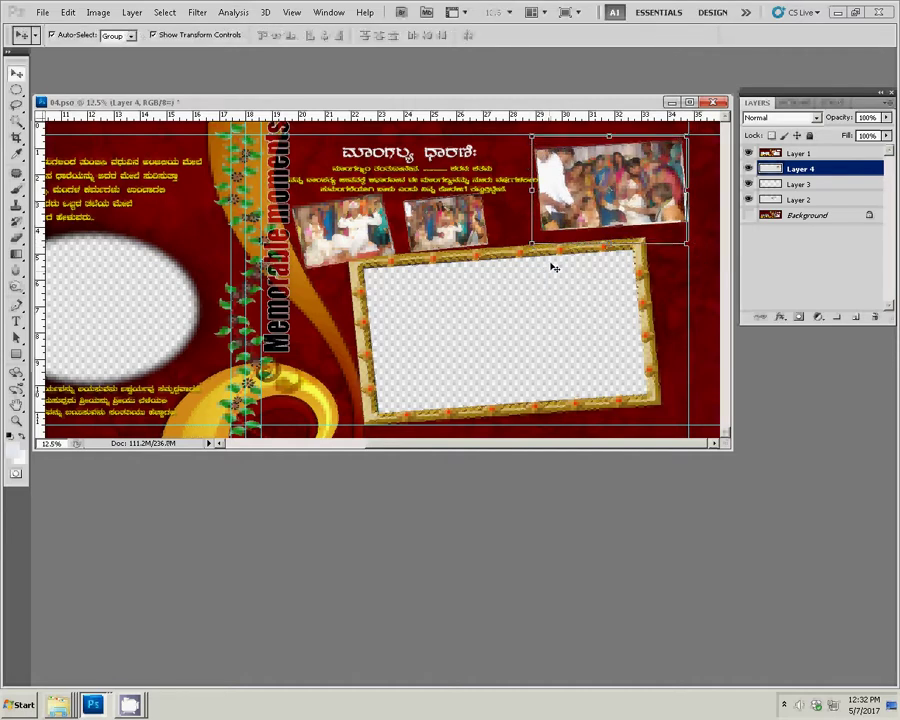
Nudge the photo right and scale it down slightly to fit the frame
{"action": "left_click_drag", "start_coordinate": [553, 266], "coordinate": [555, 268]}
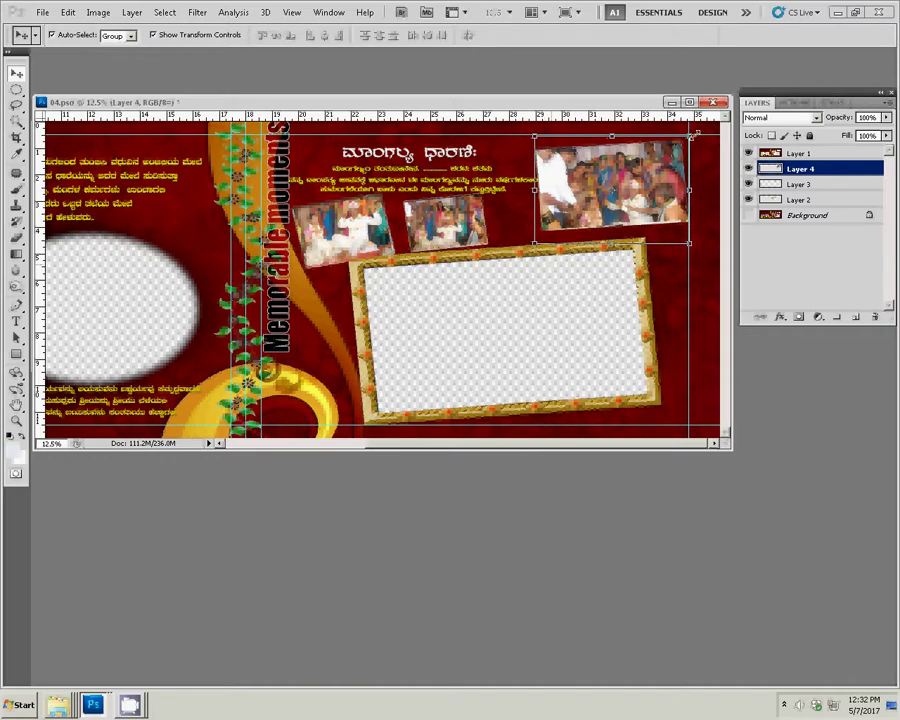
{"action": "key", "text": "ctrl+t"}
{"action": "left_click_drag", "start_coordinate": [689, 137], "coordinate": [703, 140]}
{"action": "key", "text": "Return"}
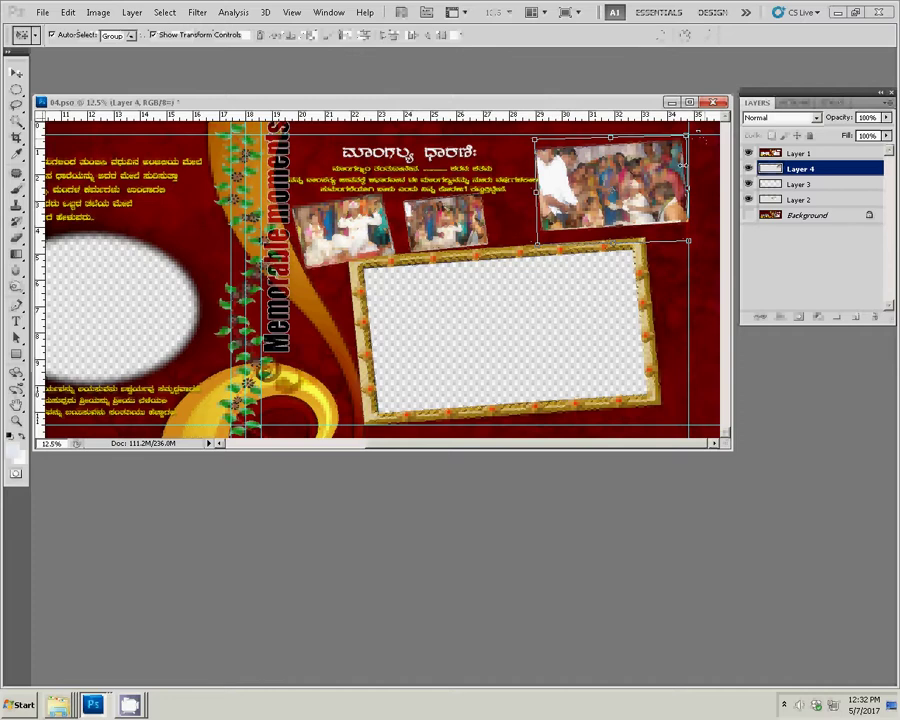
Reach the wedding photos folder via the jump list, past THEAM - R121, and select DSC_0739
{"action": "right_click", "coordinate": [58, 704]}
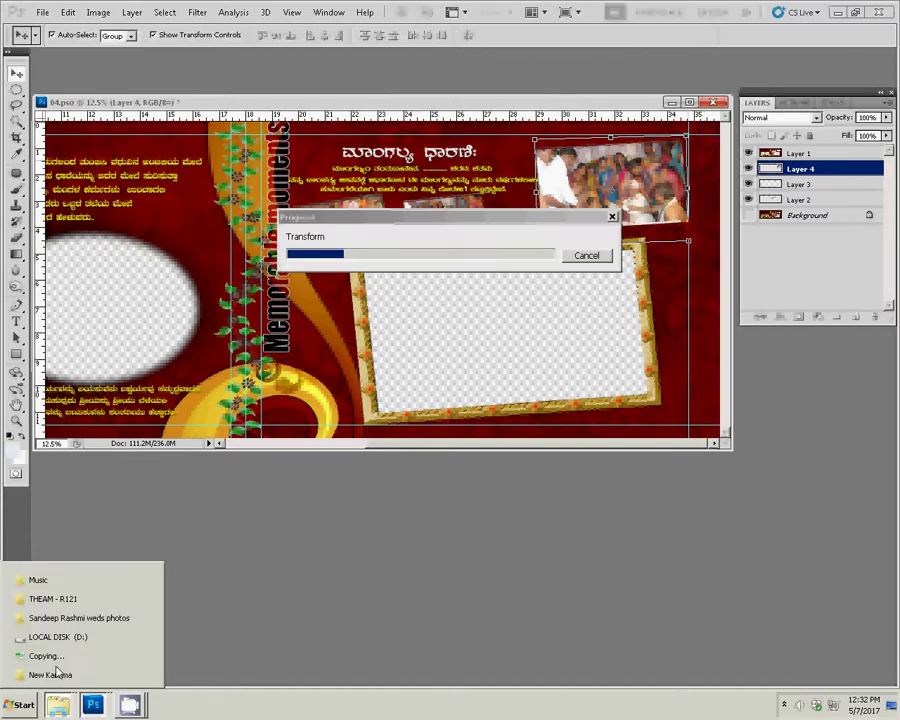
{"action": "left_click", "coordinate": [44, 600]}
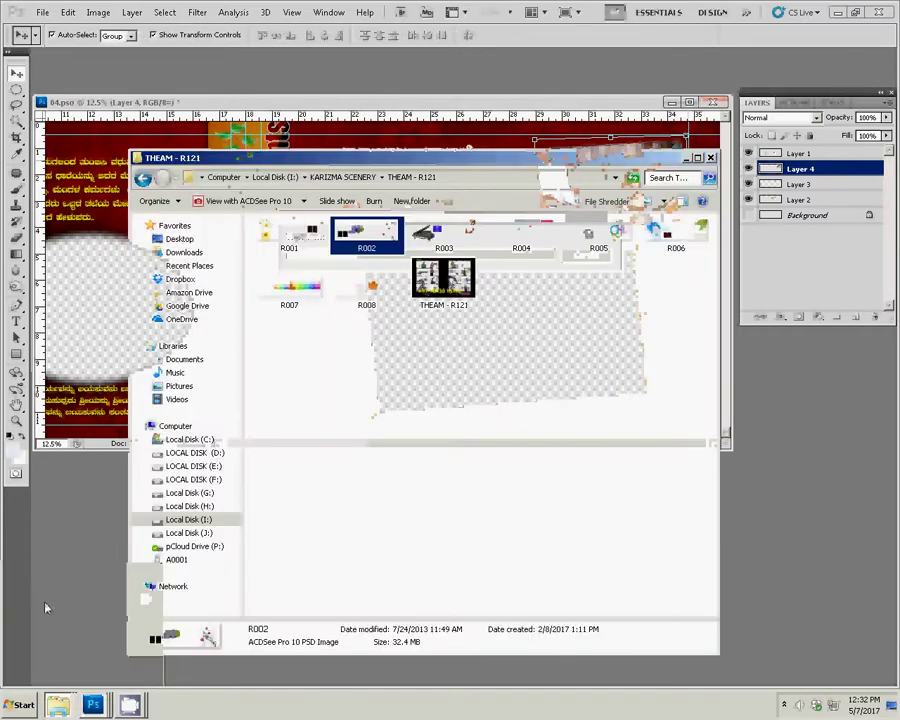
{"action": "right_click", "coordinate": [58, 704]}
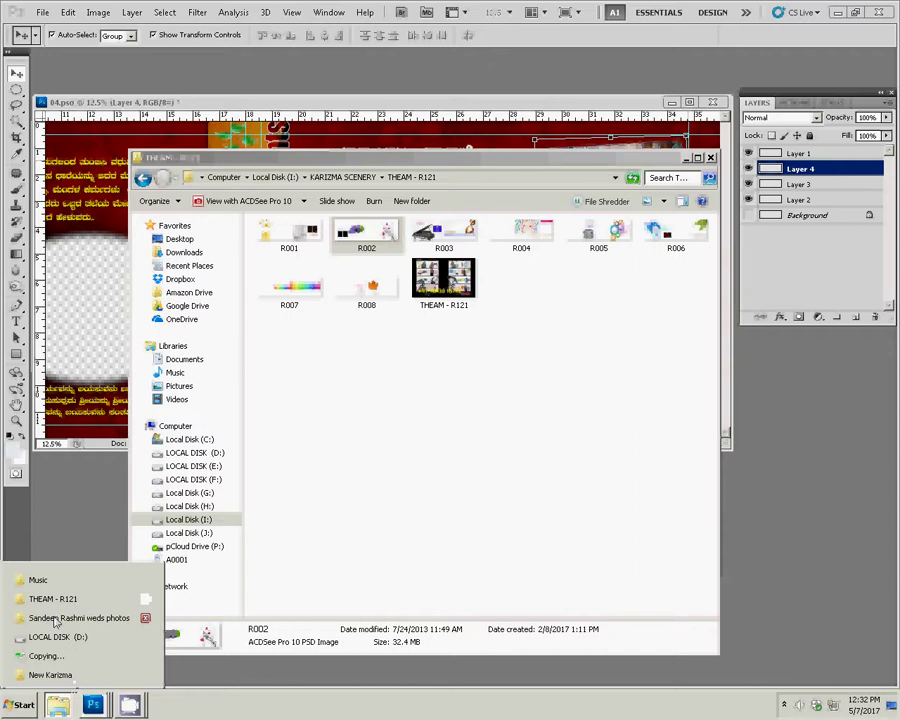
{"action": "left_click", "coordinate": [56, 619]}
{"action": "left_click", "coordinate": [568, 370]}
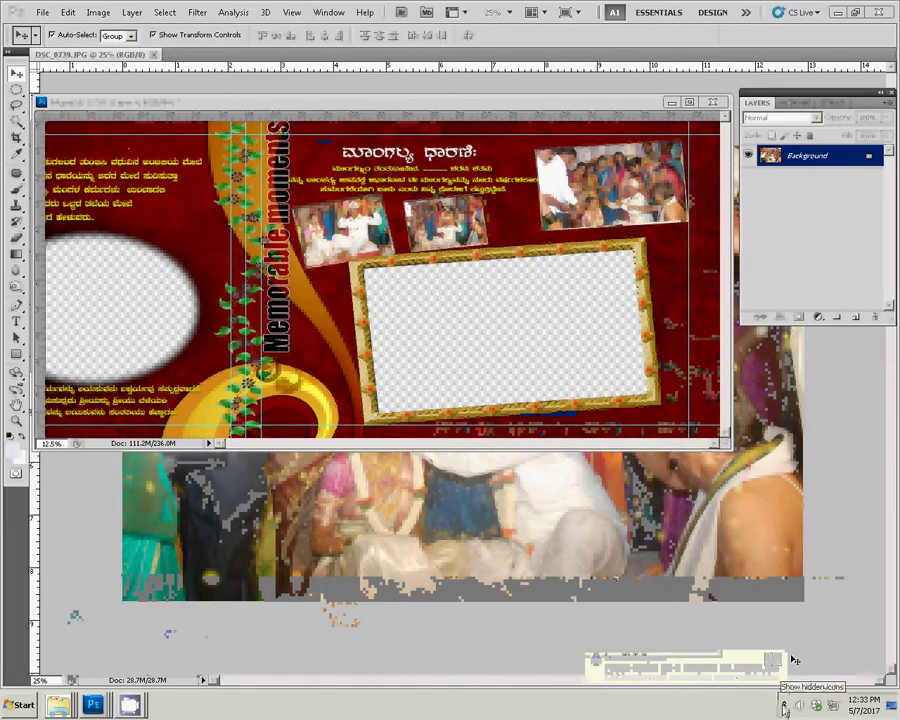
Empty the 4.55 GB Recycle Bin on drive I: via Disk Cleanup from the low-disk-space tray icon
{"action": "left_click", "coordinate": [785, 707]}
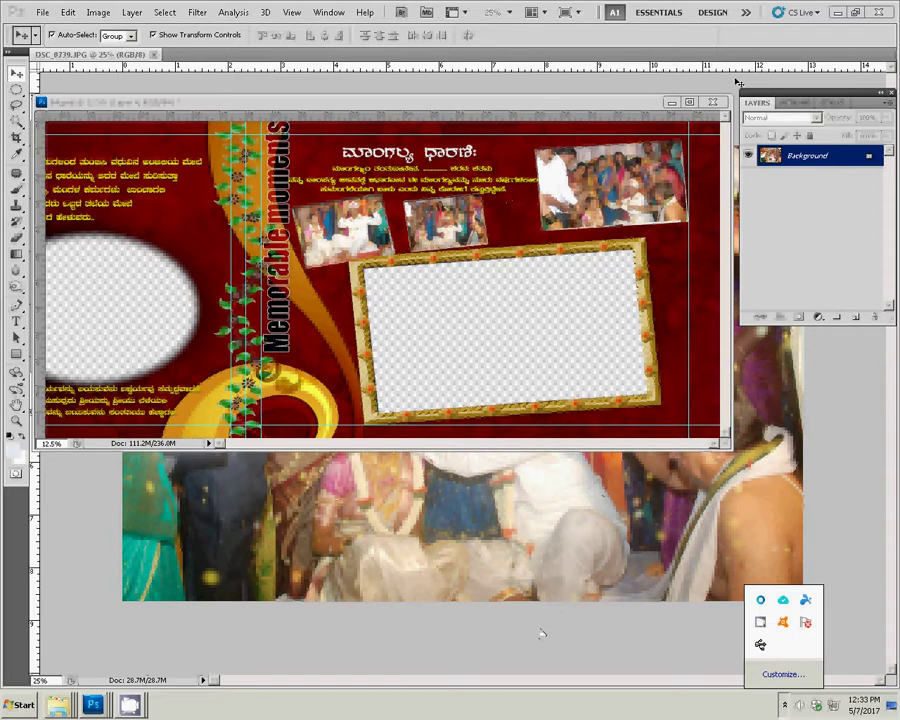
{"action": "left_click", "coordinate": [600, 490]}
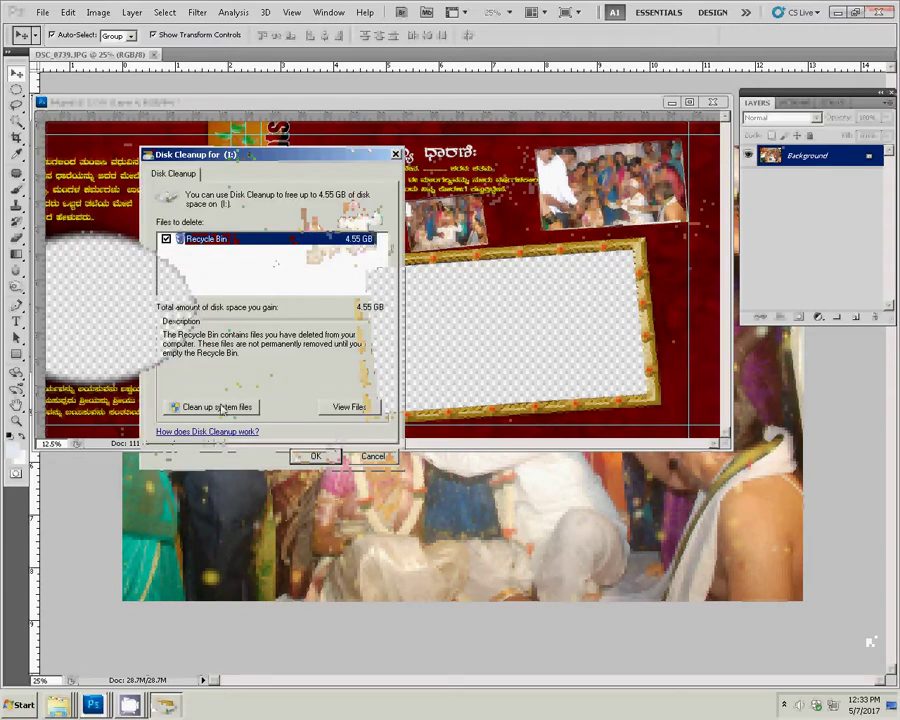
{"action": "left_click", "coordinate": [302, 456]}
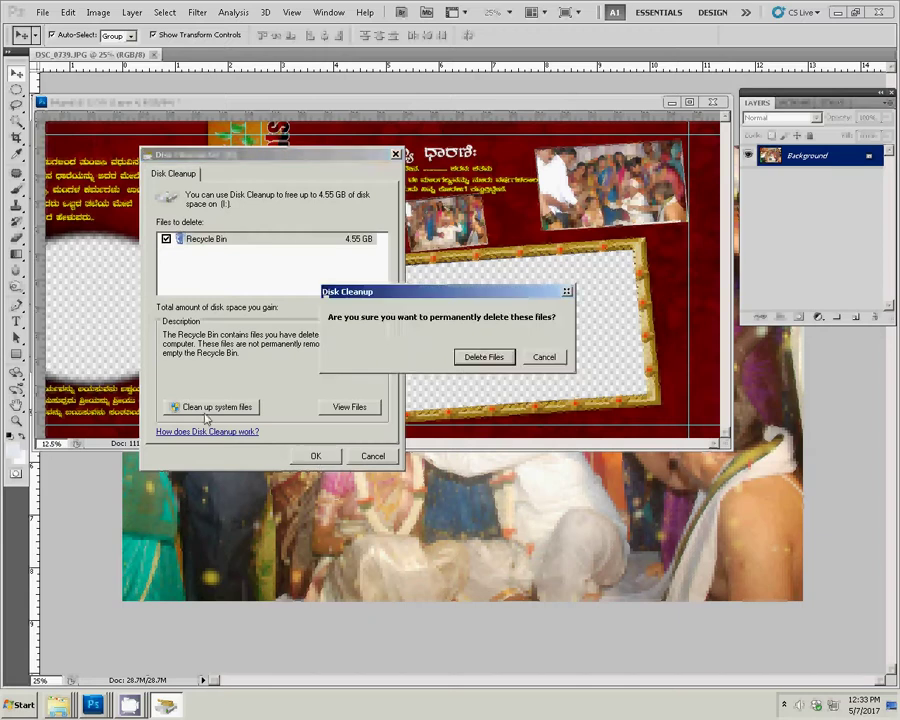
{"action": "left_click", "coordinate": [474, 357]}
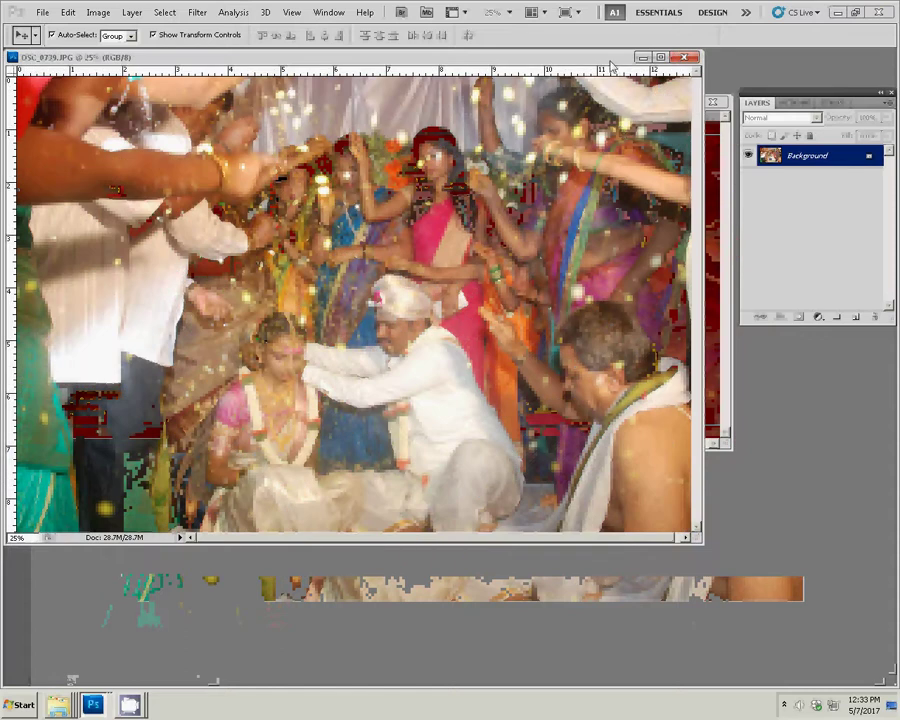
Resize photo DSC_0739 to 8 inches wide, then close it without saving
{"action": "left_click_drag", "start_coordinate": [612, 63], "coordinate": [597, 172]}
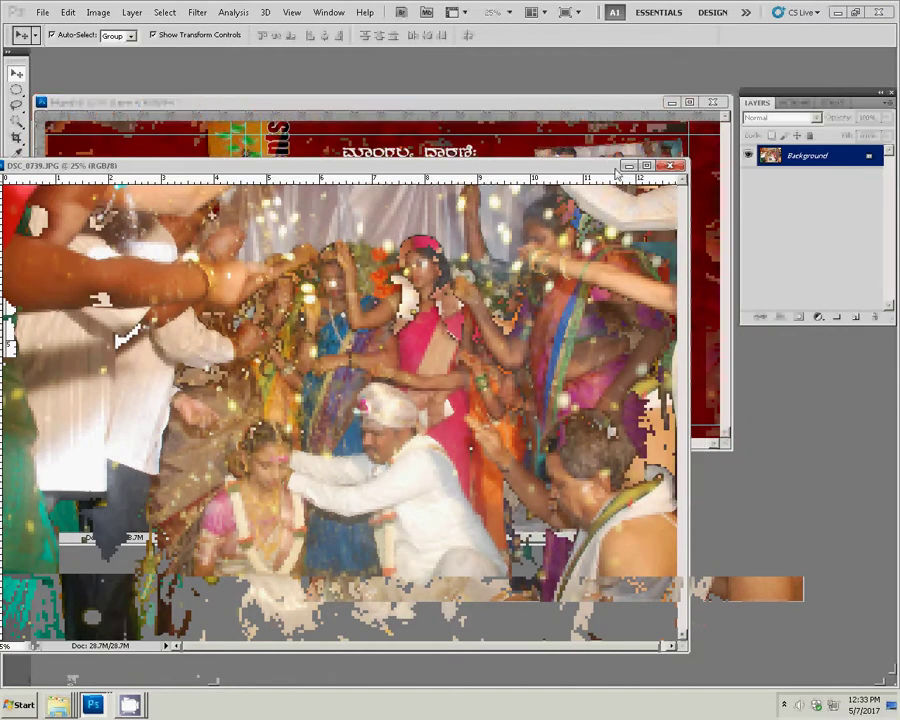
{"action": "key", "text": "ctrl+alt+i"}
{"action": "left_click", "coordinate": [385, 266]}
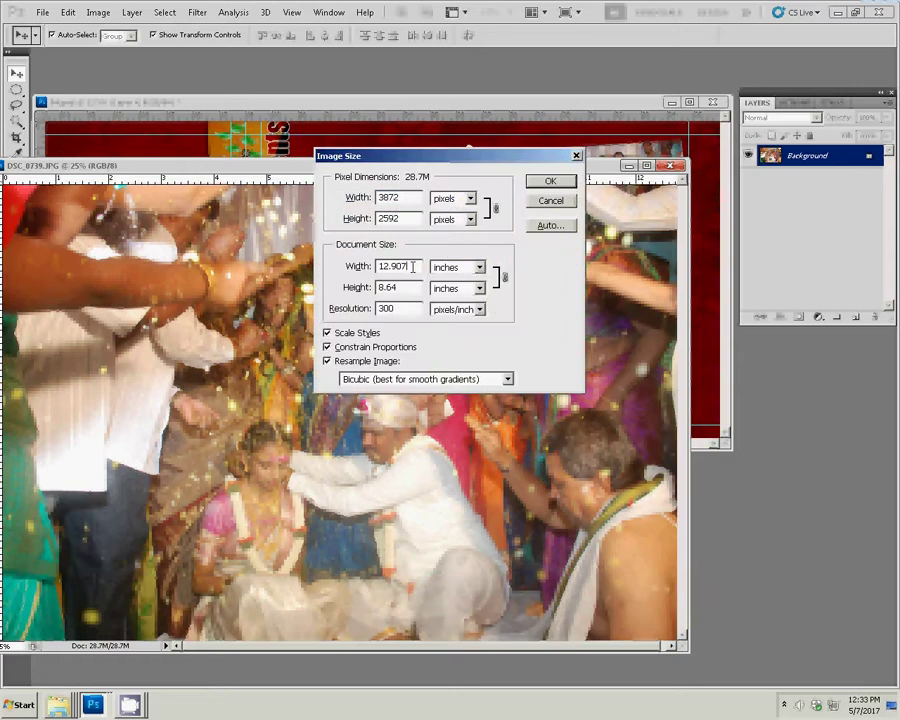
{"action": "double_click", "coordinate": [388, 266]}
{"action": "type", "text": "8"}
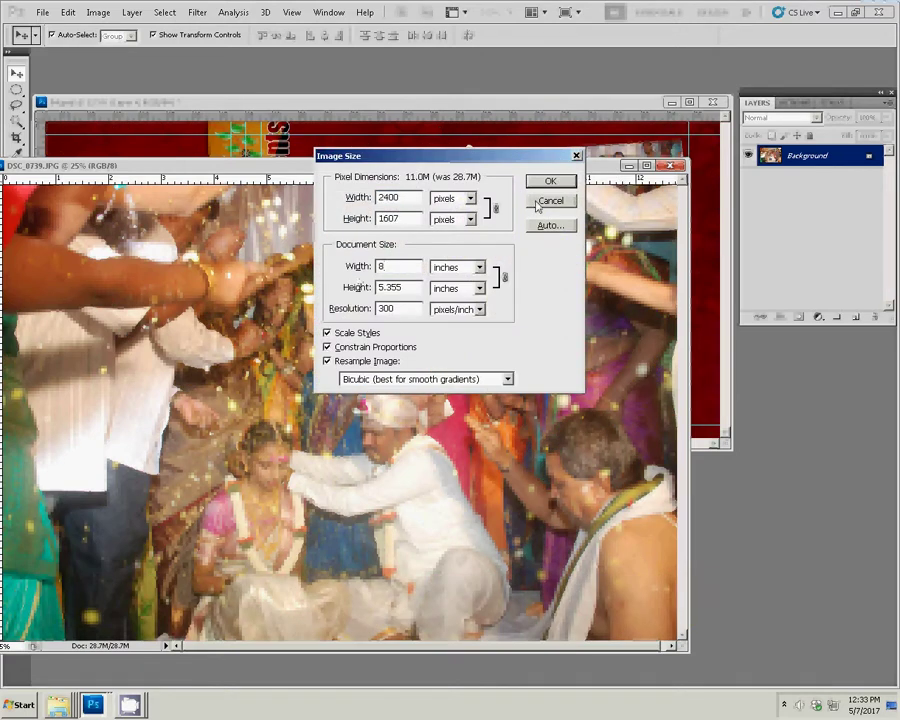
{"action": "left_click", "coordinate": [549, 181]}
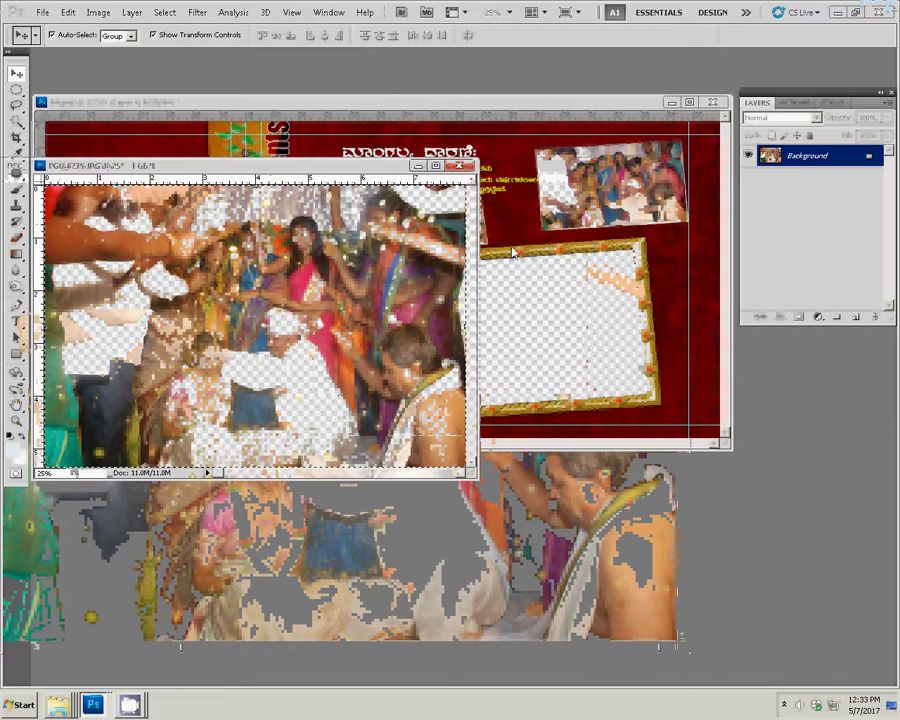
{"action": "left_click", "coordinate": [461, 165]}
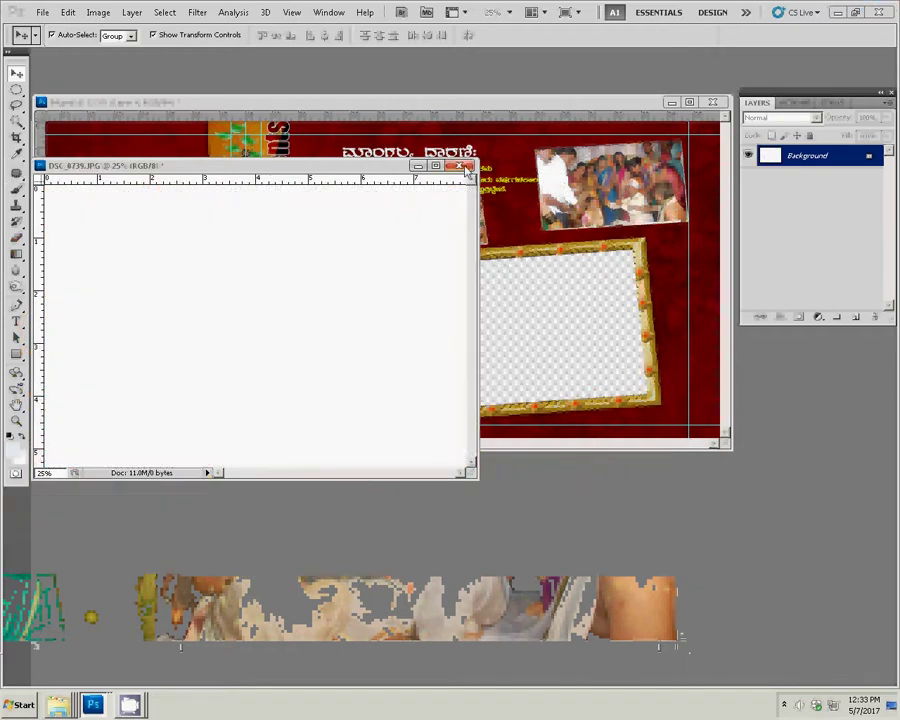
{"action": "left_click", "coordinate": [437, 262]}
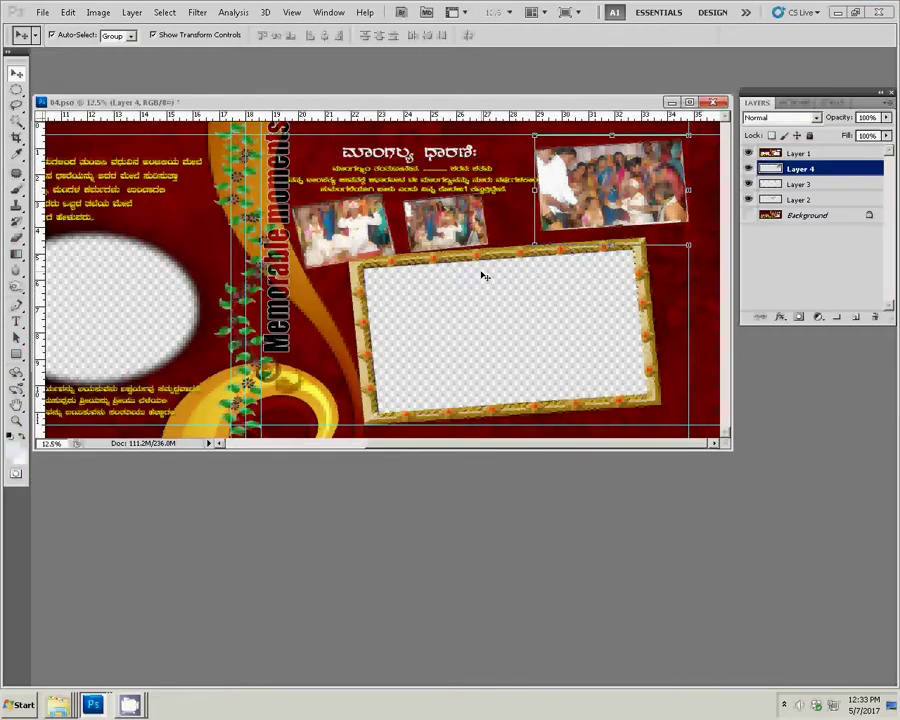
Paste DSC_0739 into the large tilted gold frame, rotated about -5.75° and scaled to ~130%
{"action": "key", "text": "ctrl+v"}
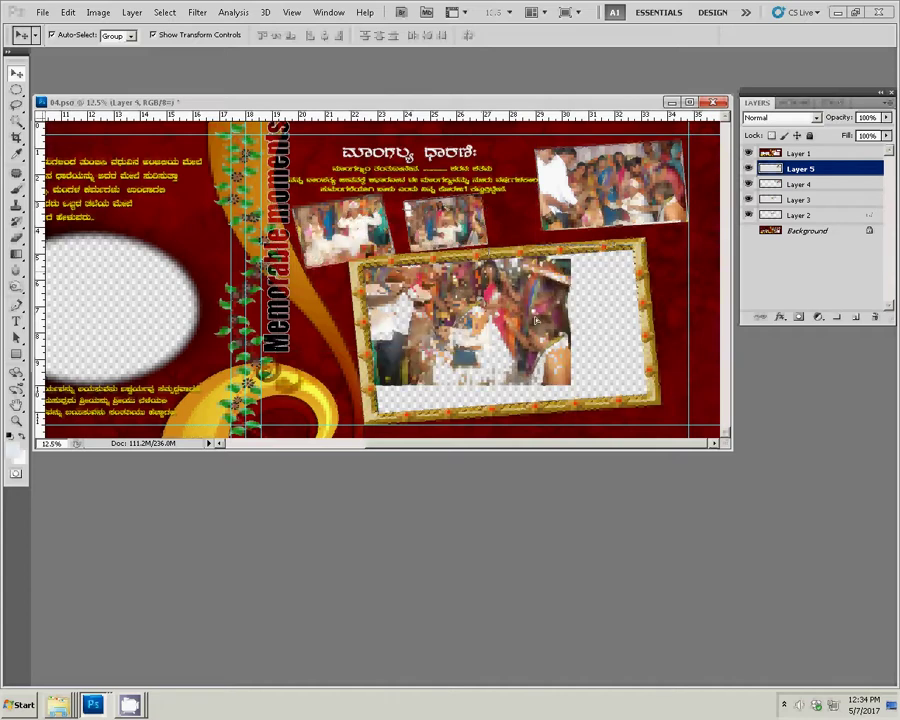
{"action": "left_click_drag", "start_coordinate": [536, 321], "coordinate": [593, 340]}
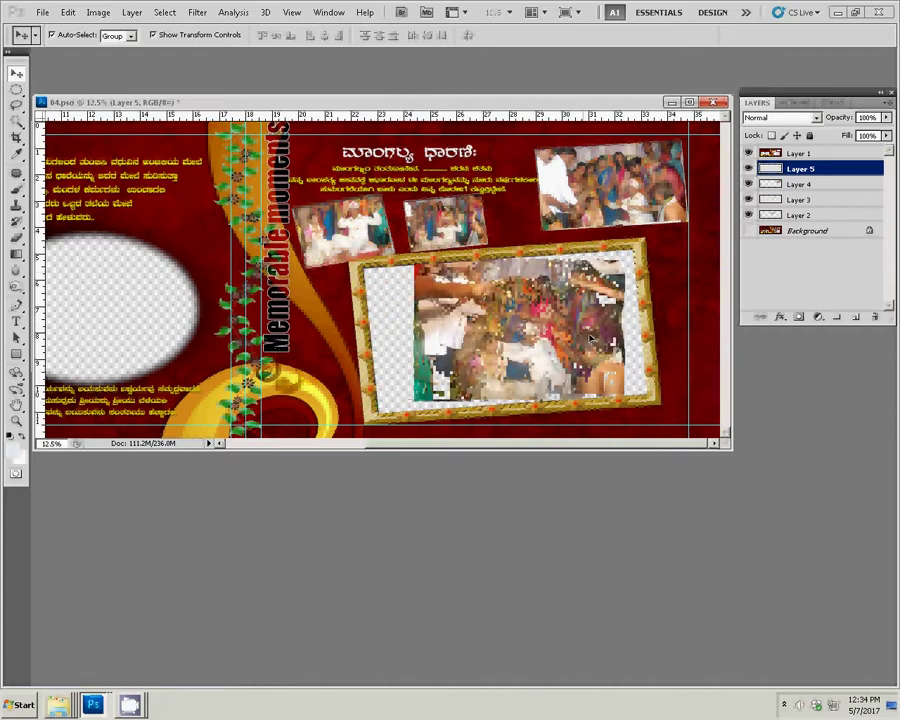
{"action": "key", "text": "ctrl+t"}
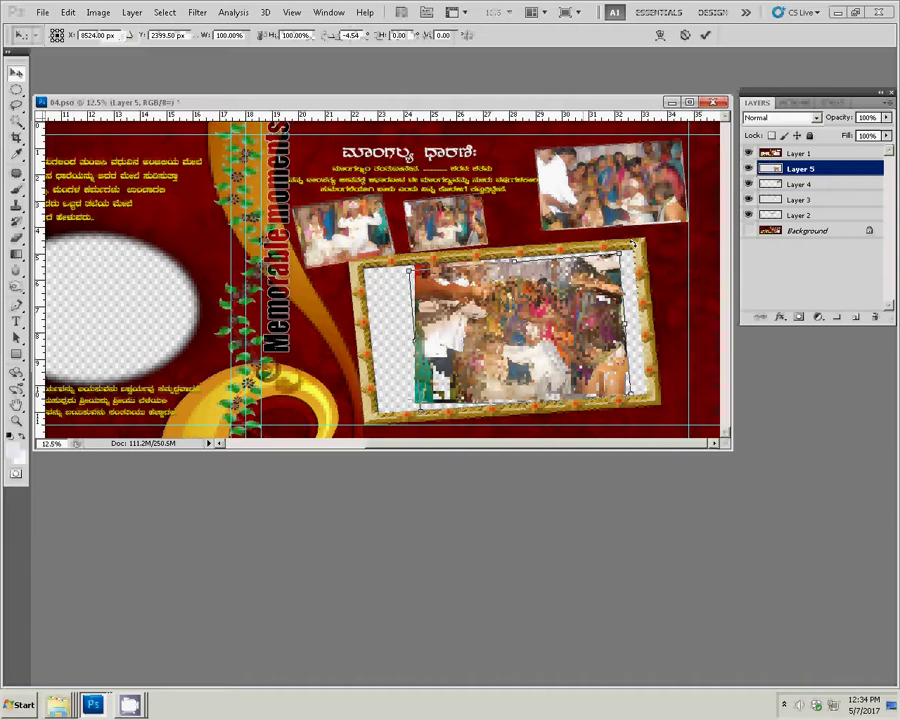
{"action": "mouse_move", "coordinate": [636, 256]}
{"action": "left_mouse_down"}
{"action": "mouse_move", "coordinate": [632, 245]}
{"action": "mouse_move", "coordinate": [654, 233]}
{"action": "left_mouse_up"}
{"action": "left_click_drag", "start_coordinate": [601, 277], "coordinate": [585, 292]}
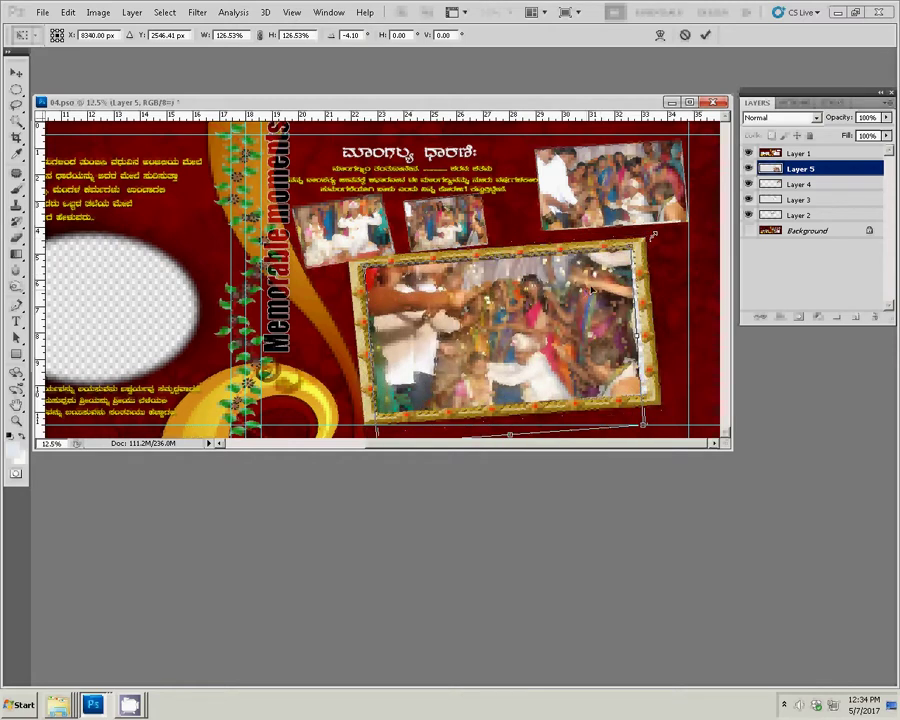
{"action": "left_click_drag", "start_coordinate": [648, 239], "coordinate": [660, 232]}
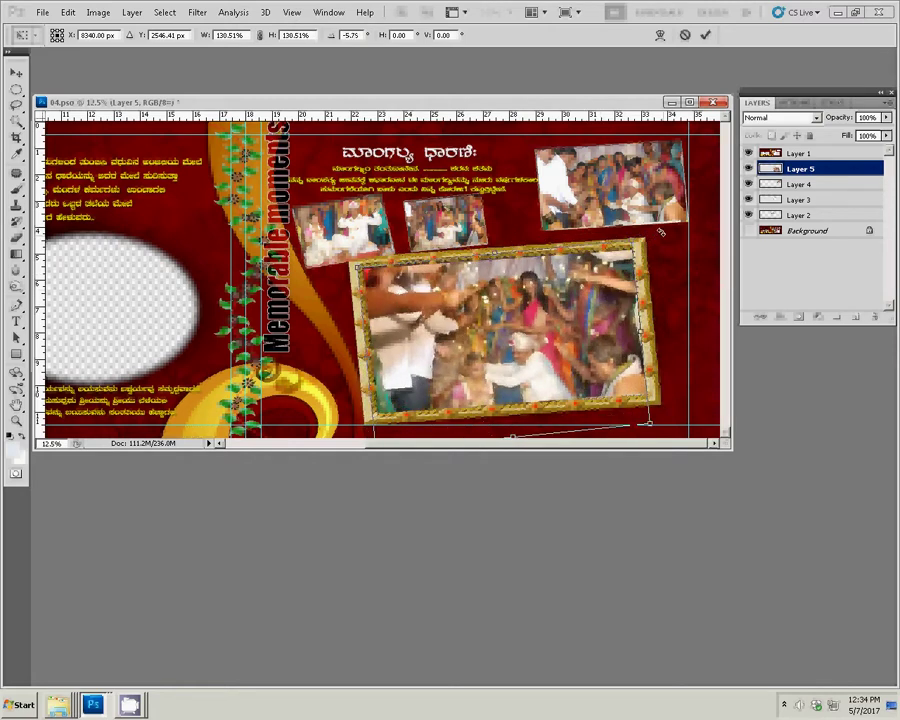
{"action": "left_click", "coordinate": [705, 34]}
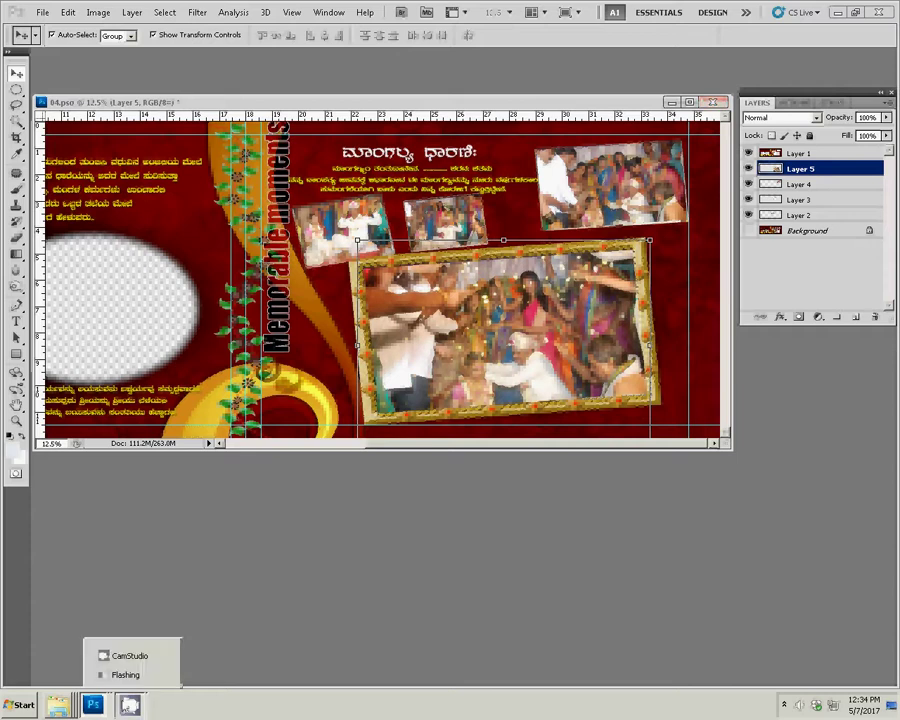
Reposition the album window and pan to show the left page's two empty ovals
{"action": "left_click", "coordinate": [122, 658]}
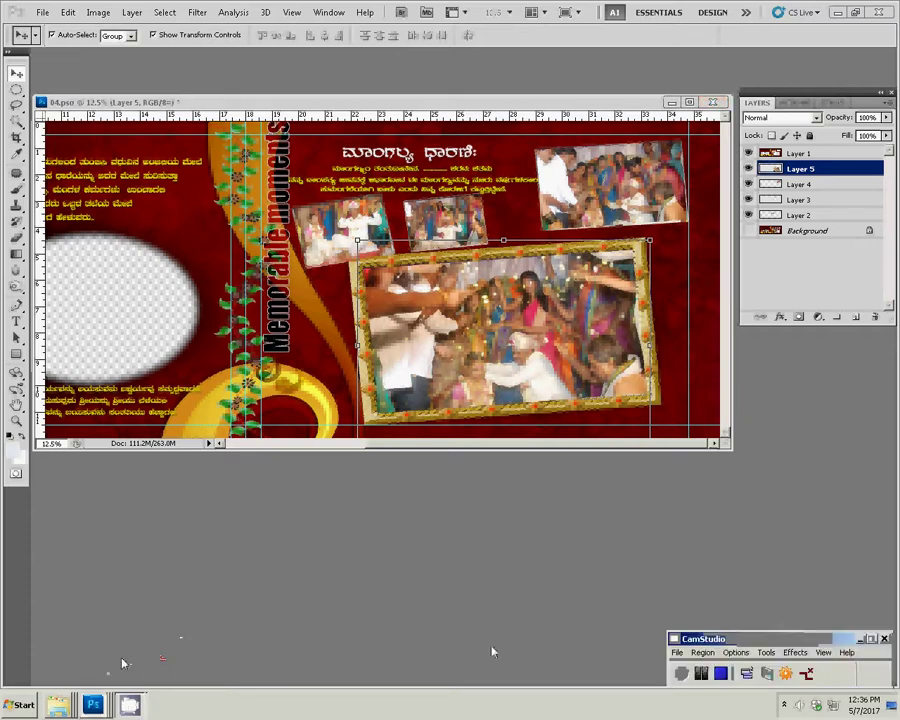
{"action": "left_click_drag", "start_coordinate": [427, 103], "coordinate": [507, 199]}
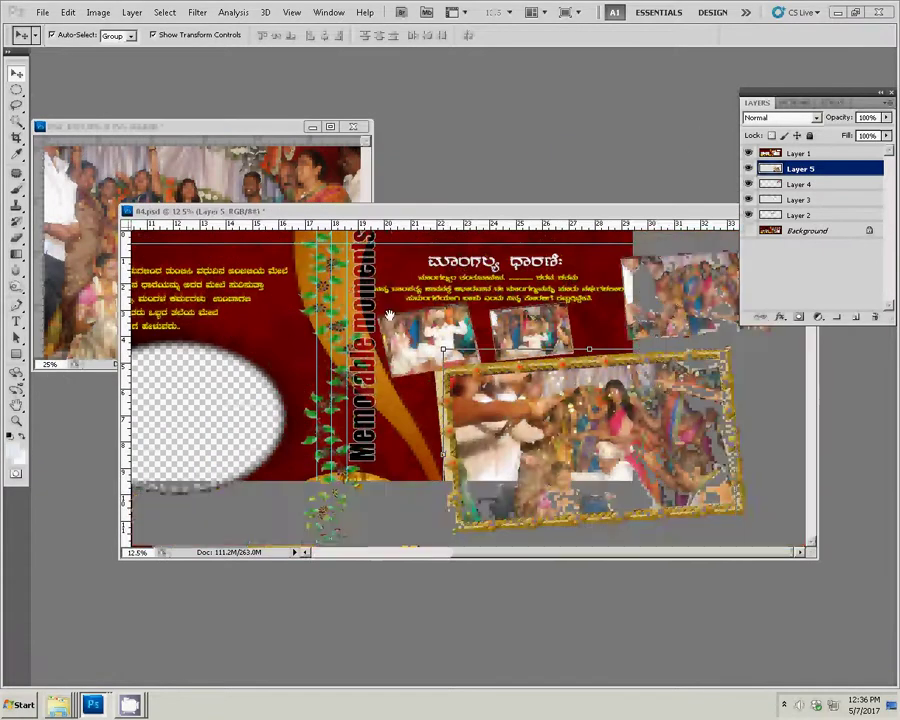
{"action": "left_click_drag", "start_coordinate": [275, 316], "coordinate": [544, 308]}
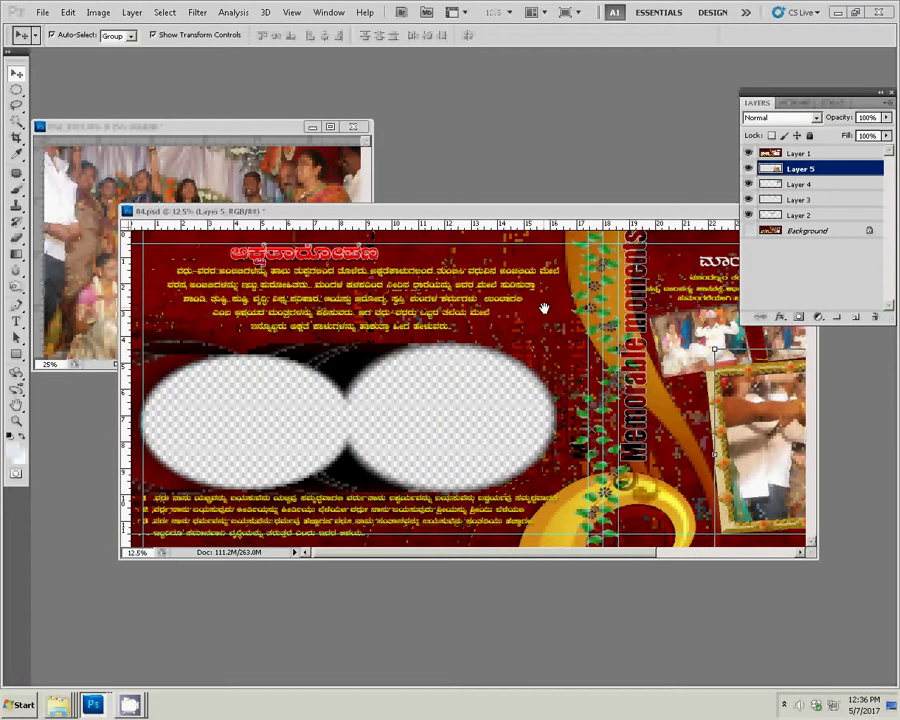
Close the leftover DSC_0737 photo without saving
{"action": "left_click", "coordinate": [362, 129]}
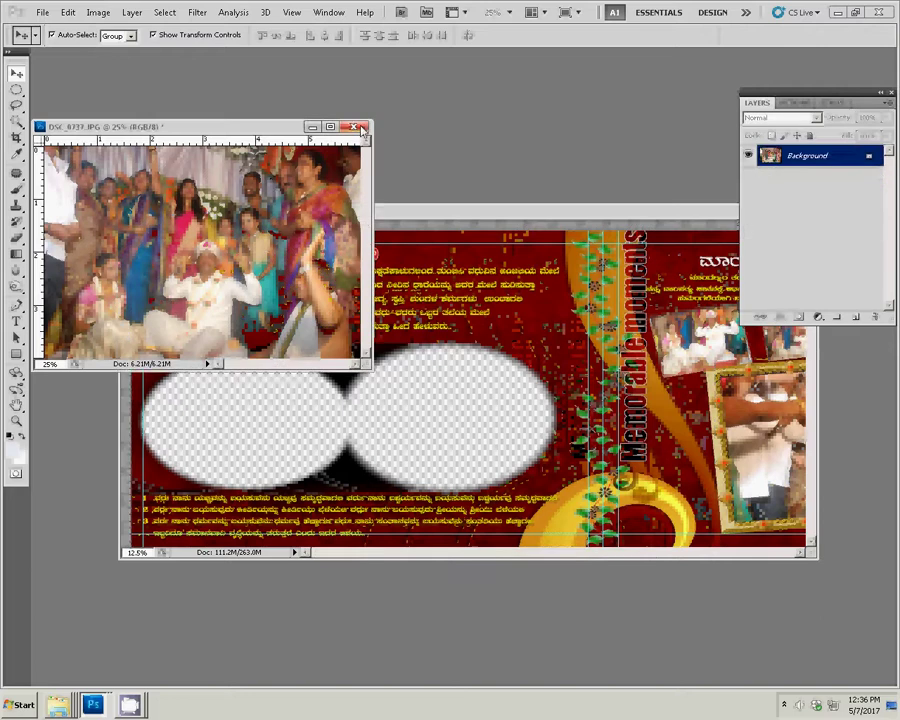
{"action": "left_click", "coordinate": [362, 129]}
{"action": "left_click", "coordinate": [438, 262]}
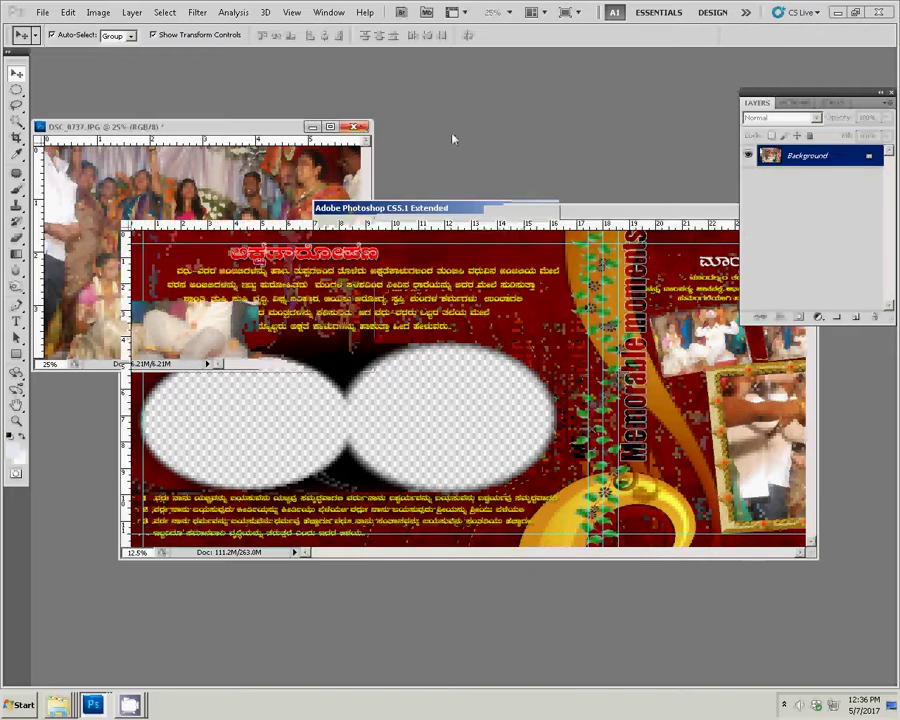
{"action": "right_click", "coordinate": [57, 705]}
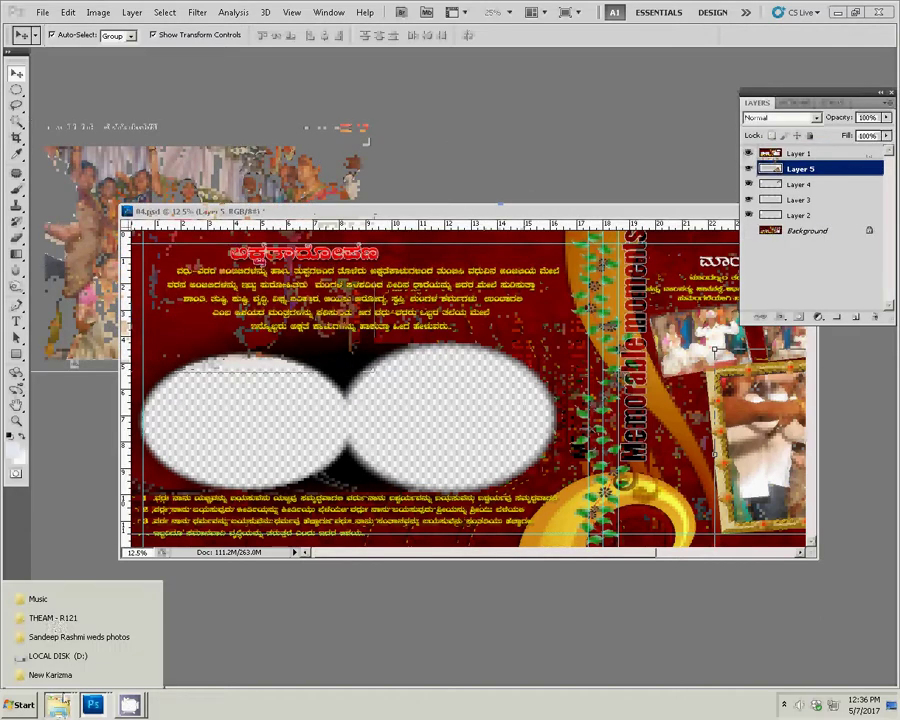
Select DSC_0741, DSC_0743 and DSC_0744 in the wedding photos folder to open in Photoshop
{"action": "left_click", "coordinate": [58, 637]}
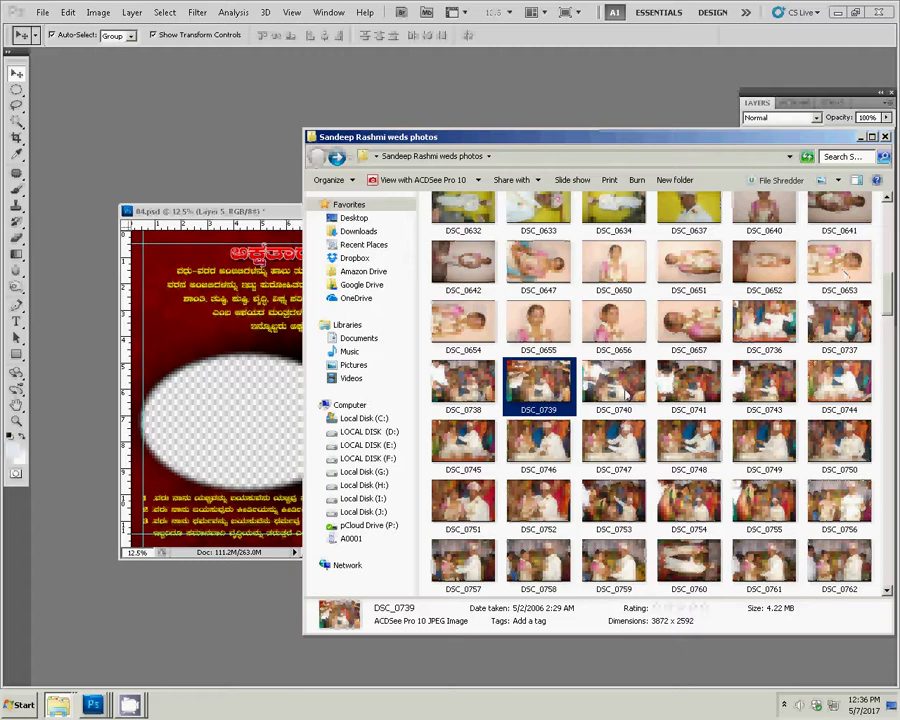
{"action": "left_click", "coordinate": [627, 368]}
{"action": "key", "text": "F2"}
{"action": "left_click", "coordinate": [700, 397]}
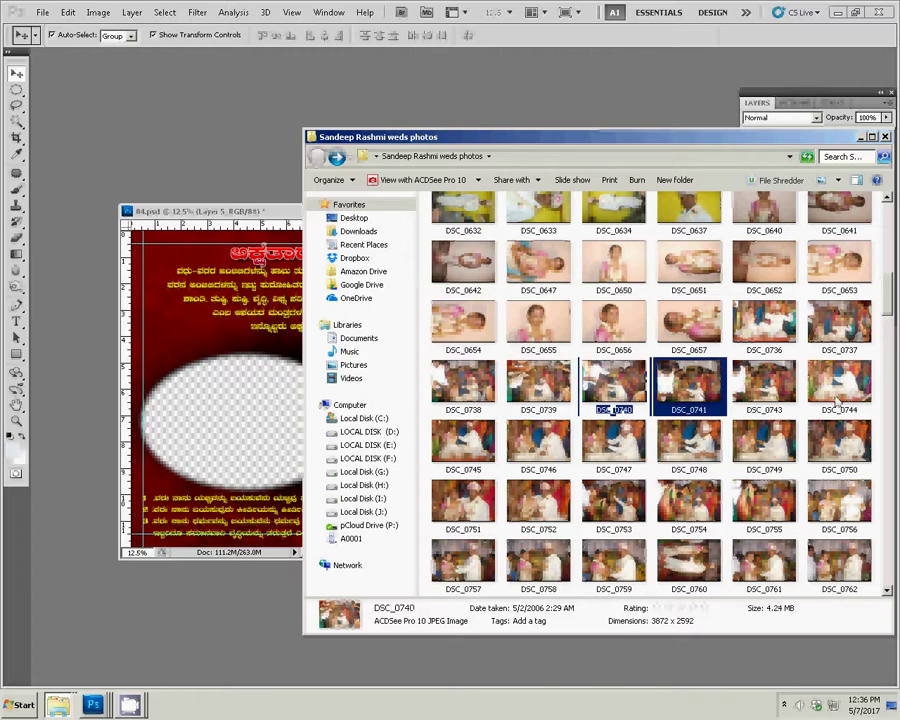
{"action": "left_click", "coordinate": [838, 390], "text": "shift"}
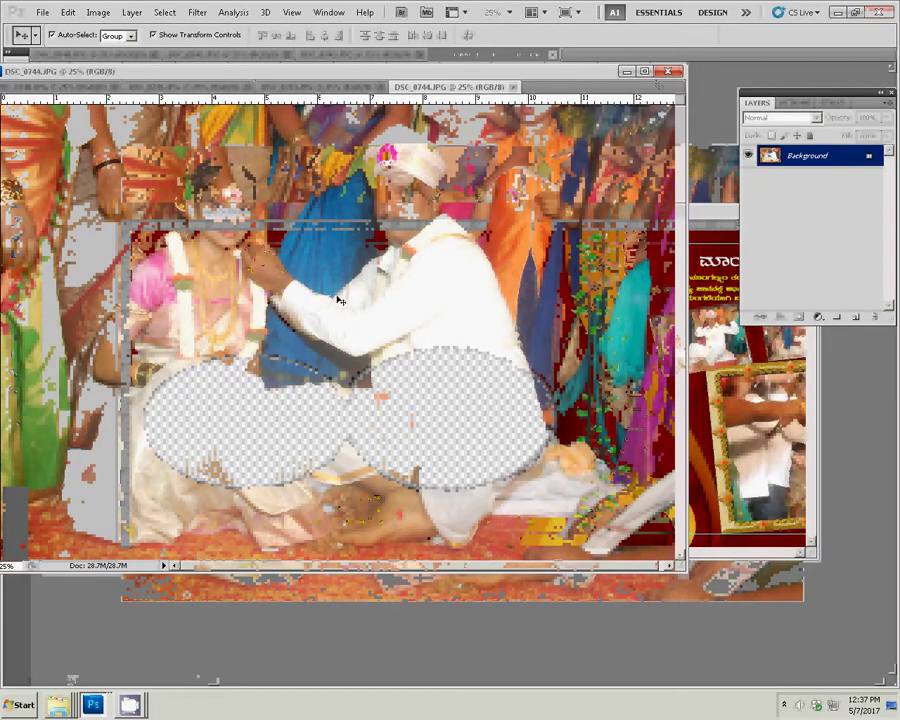
Resize photo DSC_0744 to 8 inches wide
{"action": "key", "text": "ctrl+alt+i"}
{"action": "key", "text": "Tab"}
{"action": "key", "text": "Tab"}
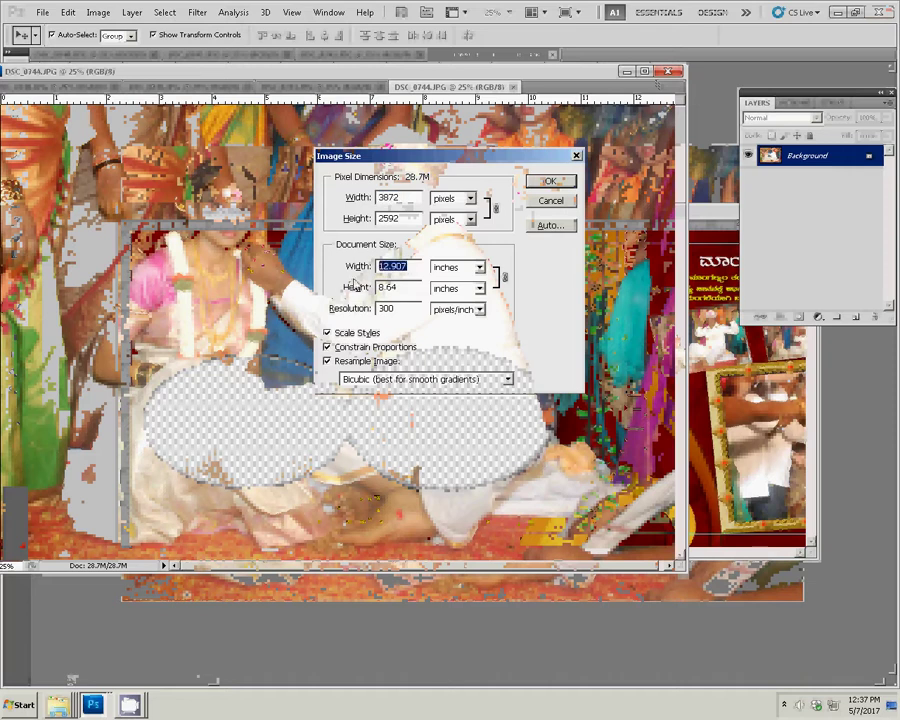
{"action": "type", "text": "8"}
{"action": "left_click", "coordinate": [540, 181]}
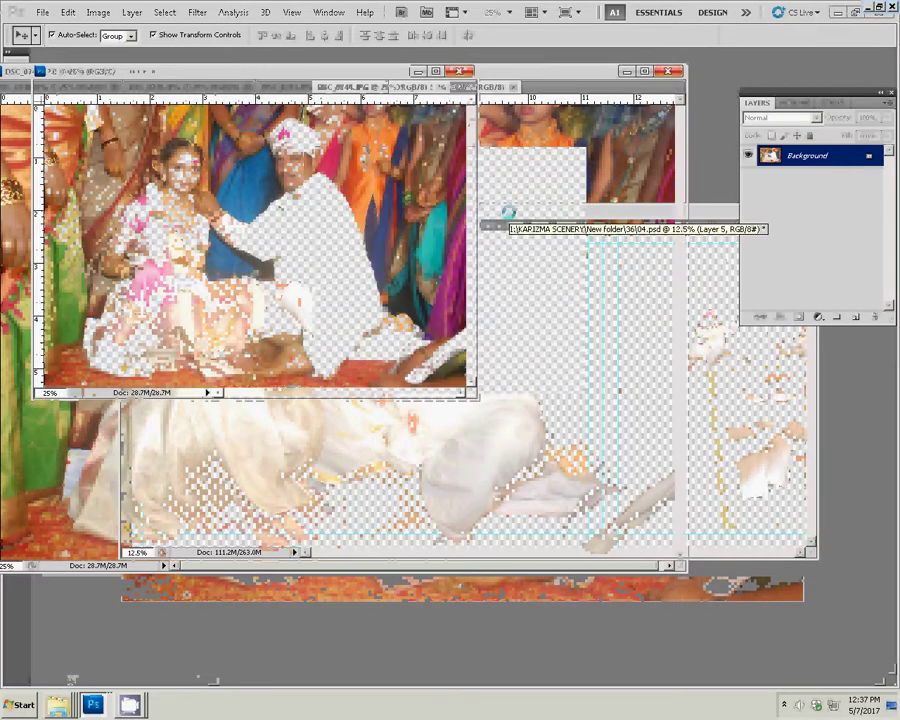
Add DSC_0744 to the left page's top-left as Layer 6 above Layer 1, then close it
{"action": "left_click_drag", "start_coordinate": [276, 202], "coordinate": [530, 328]}
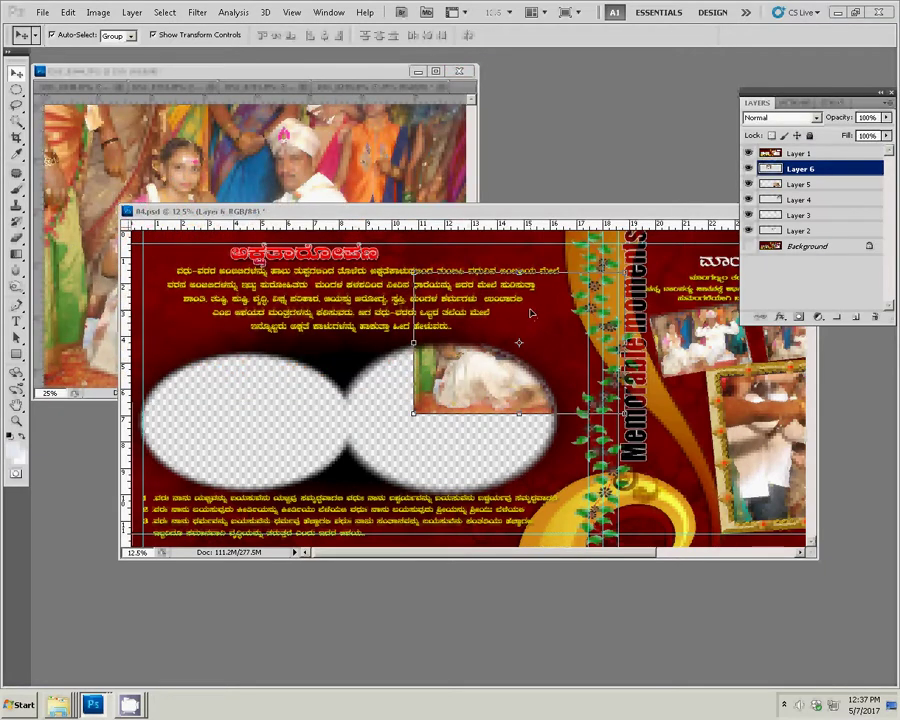
{"action": "key", "text": "ctrl+bracketright"}
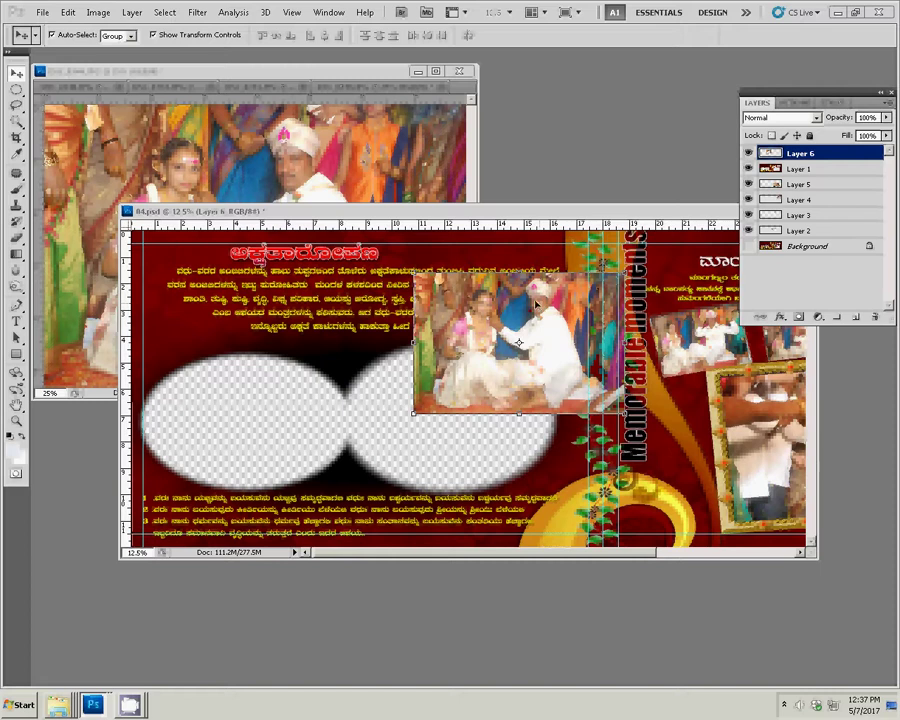
{"action": "mouse_move", "coordinate": [536, 304]}
{"action": "left_mouse_down"}
{"action": "mouse_move", "coordinate": [258, 272]}
{"action": "mouse_move", "coordinate": [268, 275]}
{"action": "left_mouse_up"}
{"action": "left_click", "coordinate": [398, 110]}
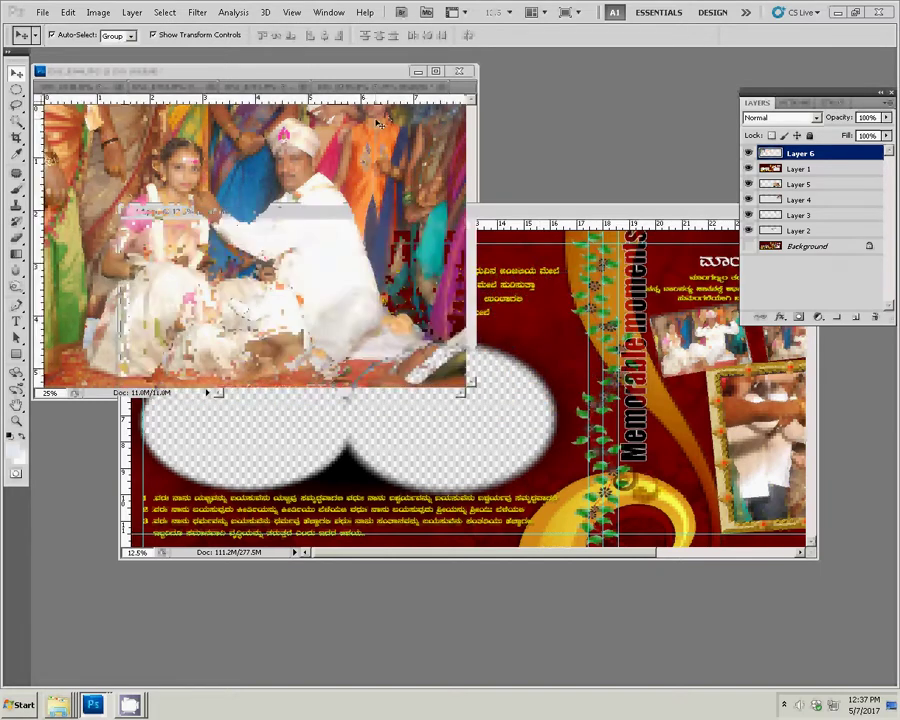
{"action": "key", "text": "ctrl+w"}
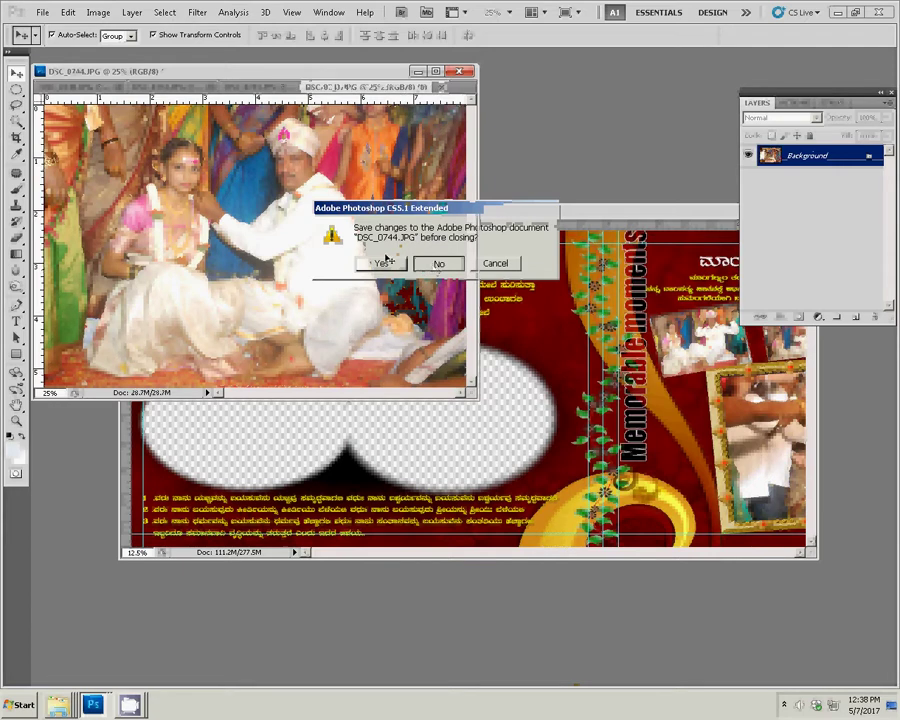
Discard DSC_0744 unsaved and resize DSC_0743 to 8 inches wide
{"action": "left_click", "coordinate": [438, 262]}
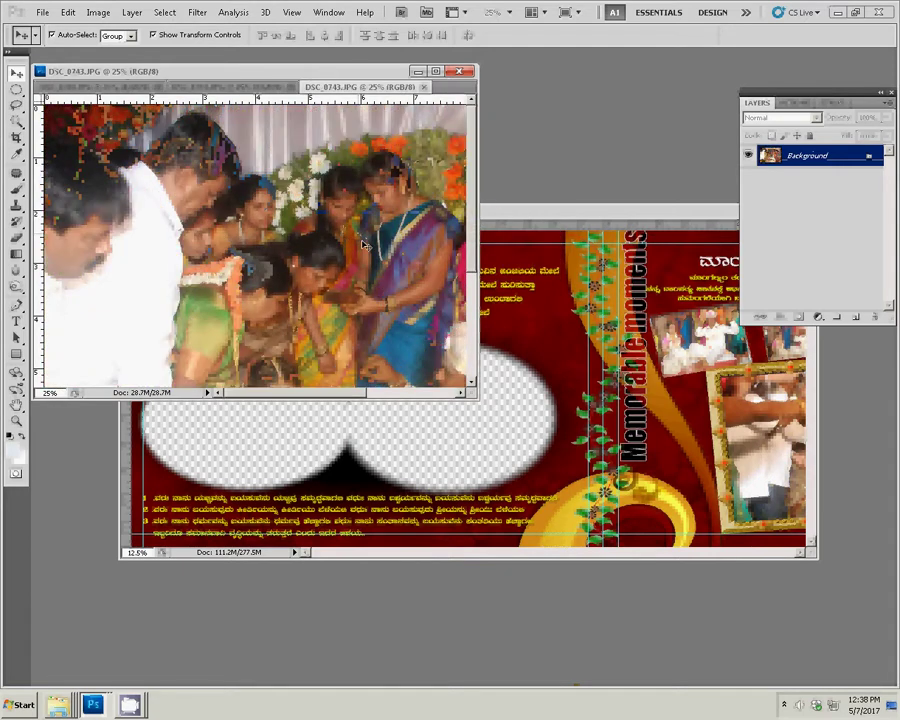
{"action": "key", "text": "ctrl+alt+i"}
{"action": "double_click", "coordinate": [398, 266]}
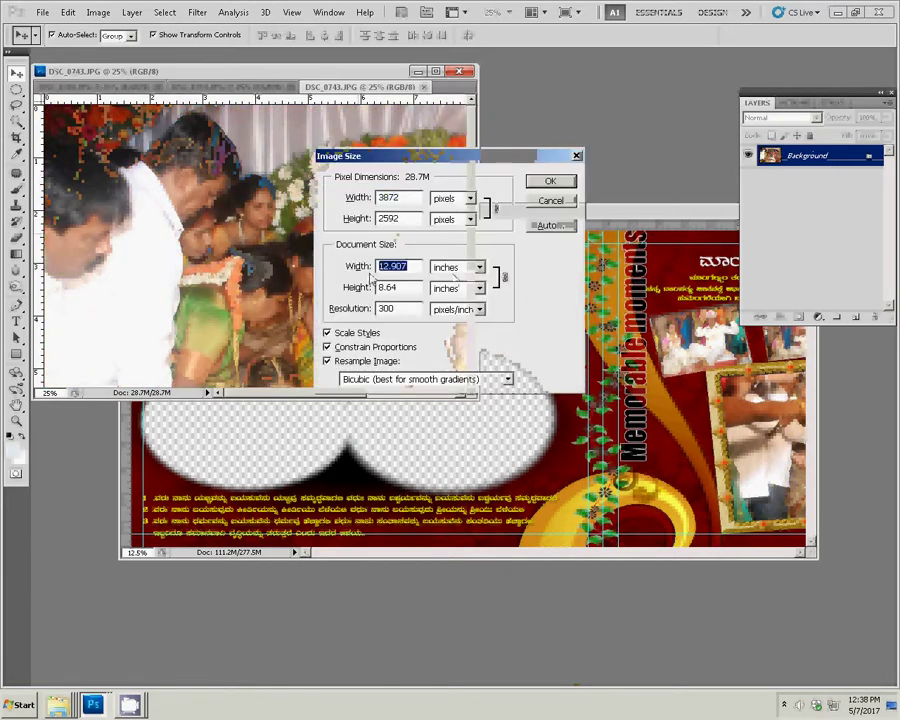
{"action": "type", "text": "8"}
{"action": "left_click", "coordinate": [549, 181]}
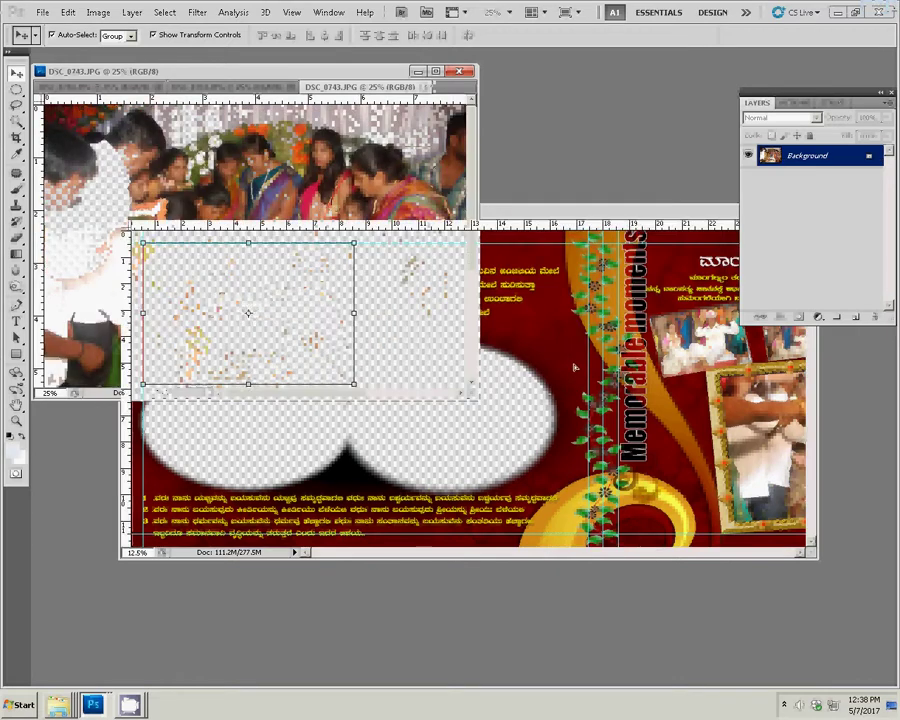
Place DSC_0743 in the left page's lower-left as Layer 7 and fit it with Free Transform
{"action": "left_click_drag", "start_coordinate": [333, 204], "coordinate": [570, 360]}
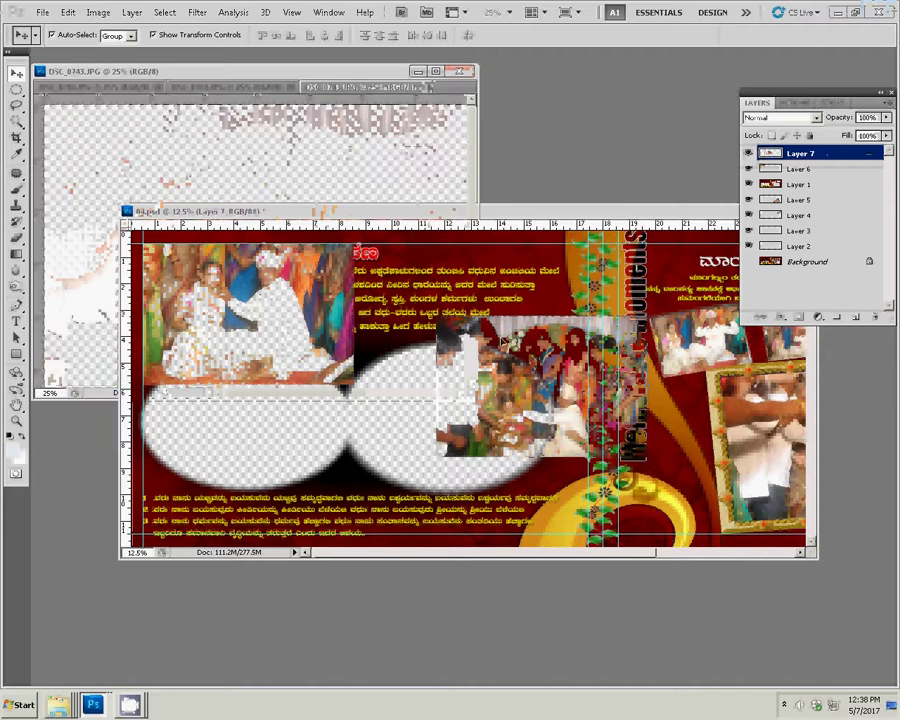
{"action": "left_click_drag", "start_coordinate": [533, 365], "coordinate": [260, 412]}
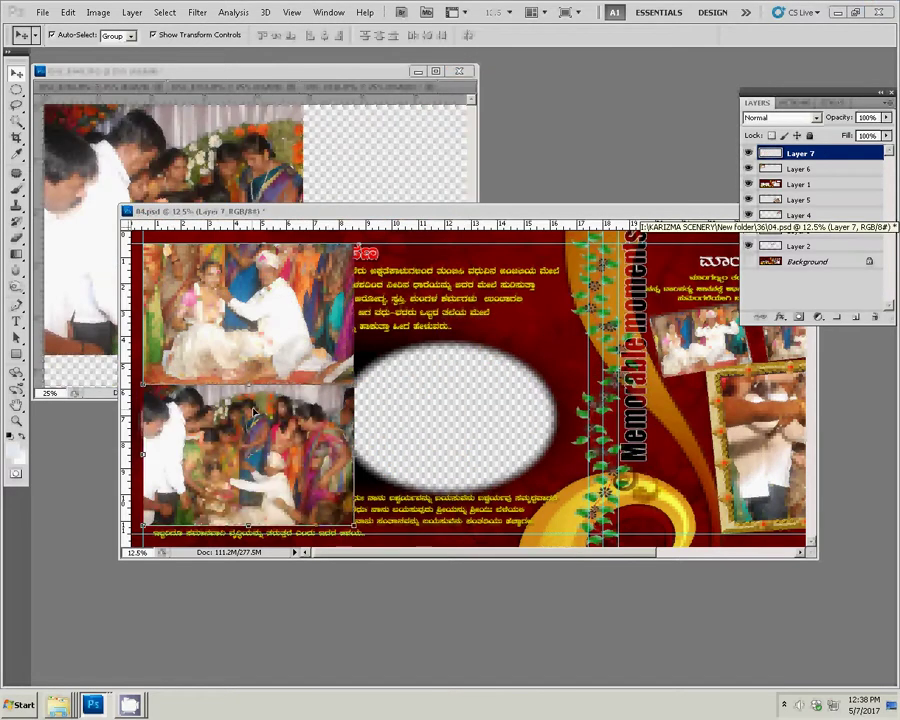
{"action": "key", "text": "ctrl+t"}
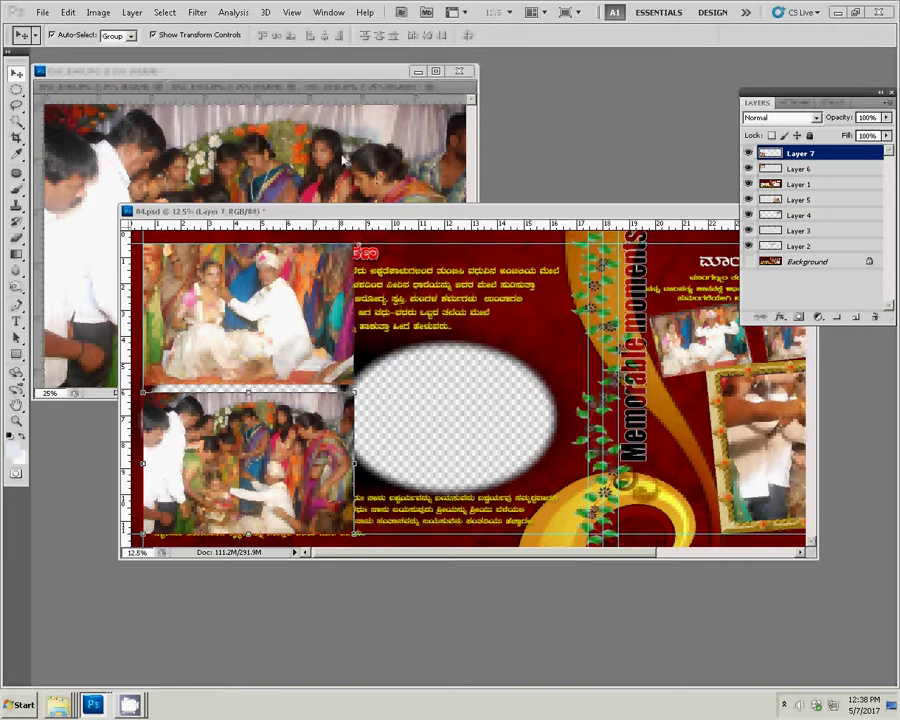
{"action": "left_click", "coordinate": [264, 121]}
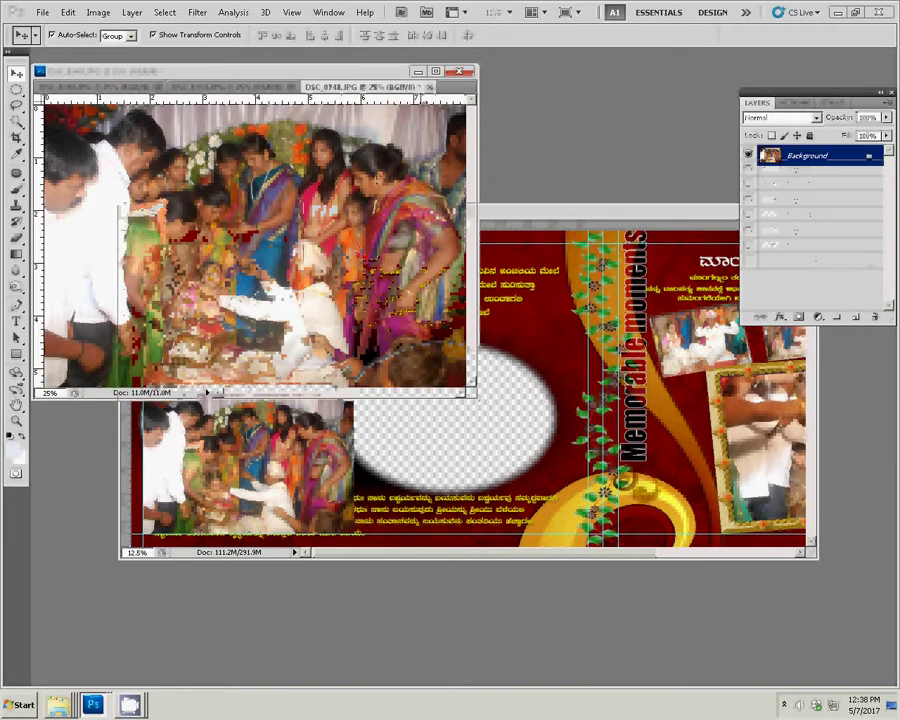
Close DSC_0743 unsaved and resize DSC_0741 to 8 inches wide
{"action": "left_click", "coordinate": [430, 87]}
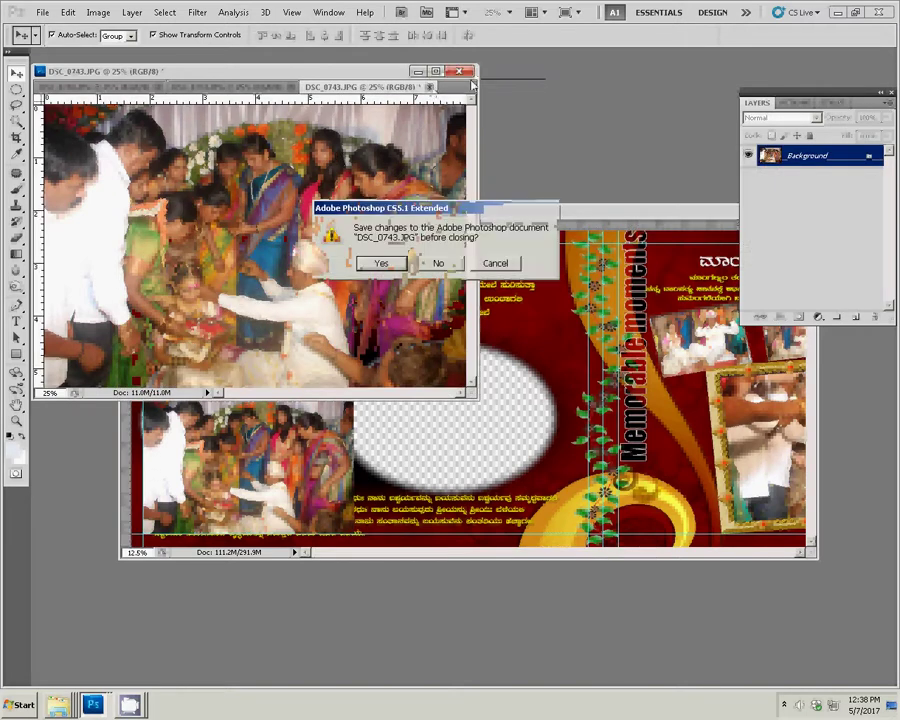
{"action": "left_click", "coordinate": [440, 264]}
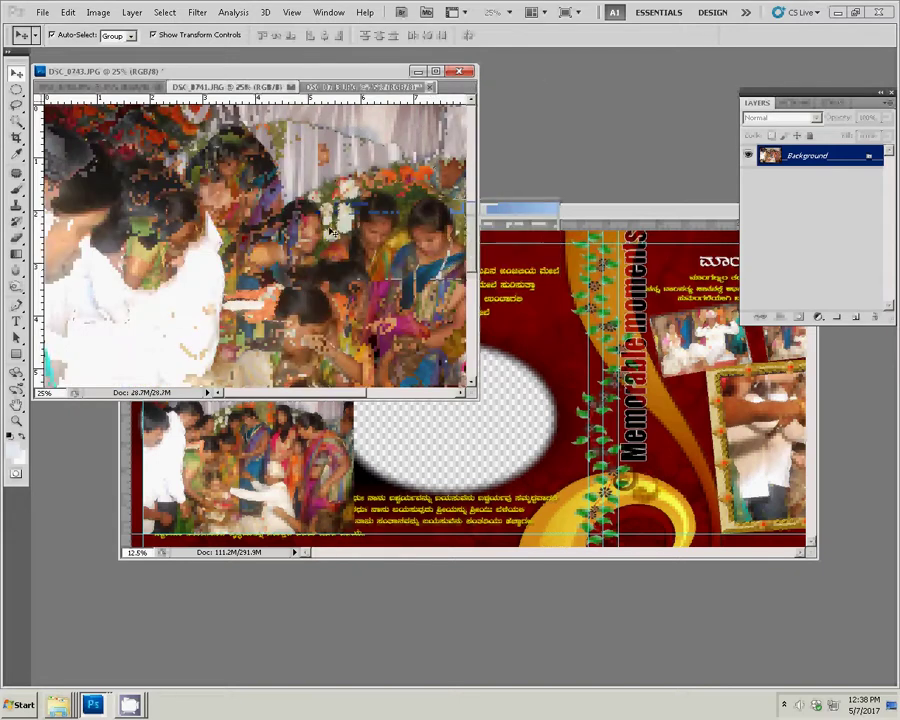
{"action": "key", "text": "ctrl+alt+i"}
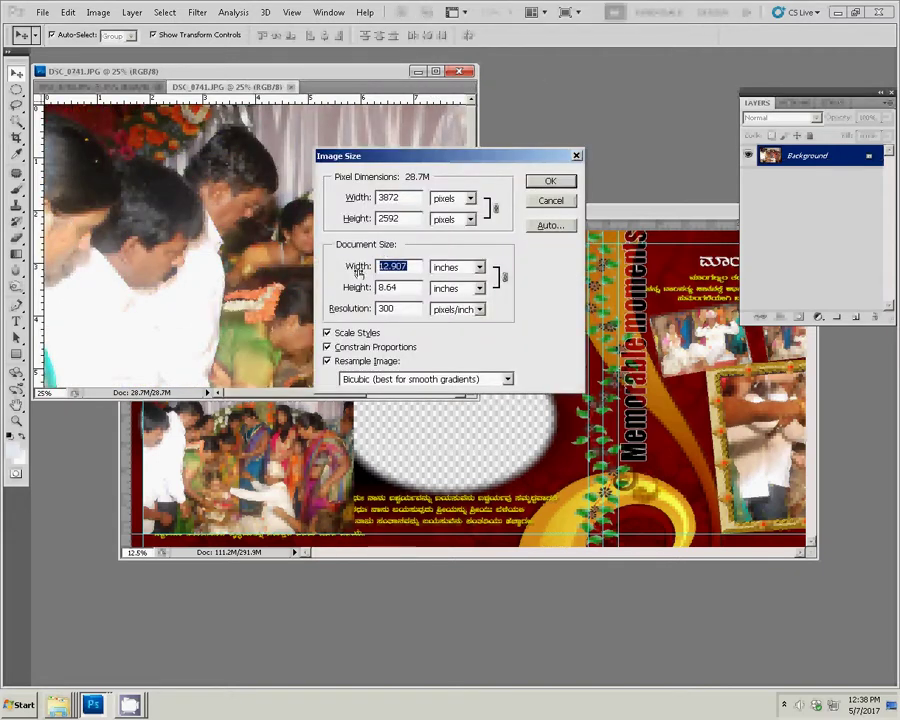
{"action": "type", "text": "8"}
{"action": "left_click", "coordinate": [549, 183]}
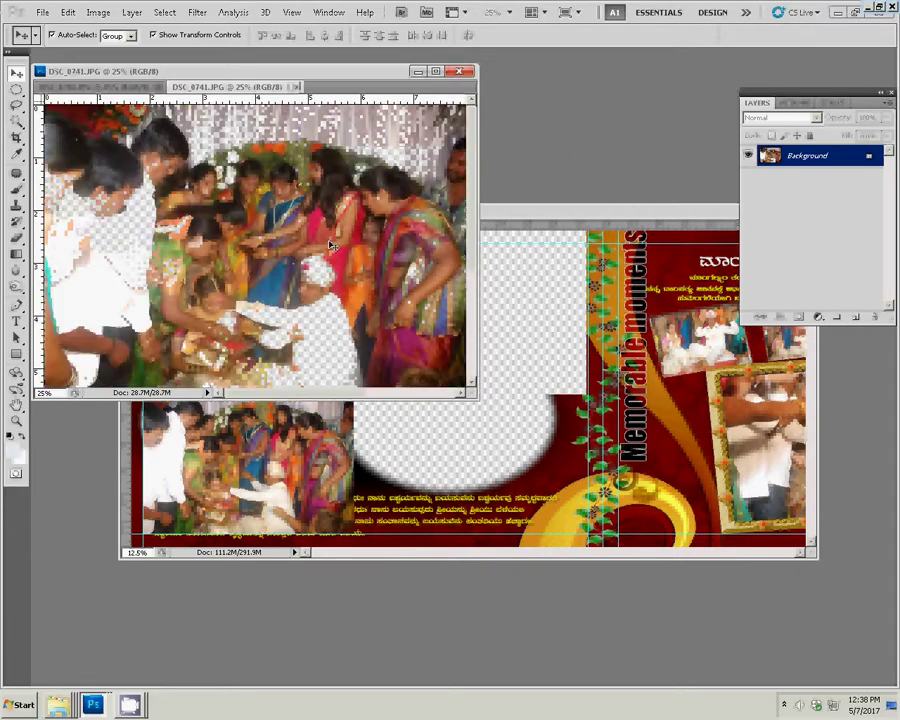
Place DSC_0741 in the album's top-middle slot as Layer 8 and close its window
{"action": "left_click_drag", "start_coordinate": [330, 245], "coordinate": [568, 322]}
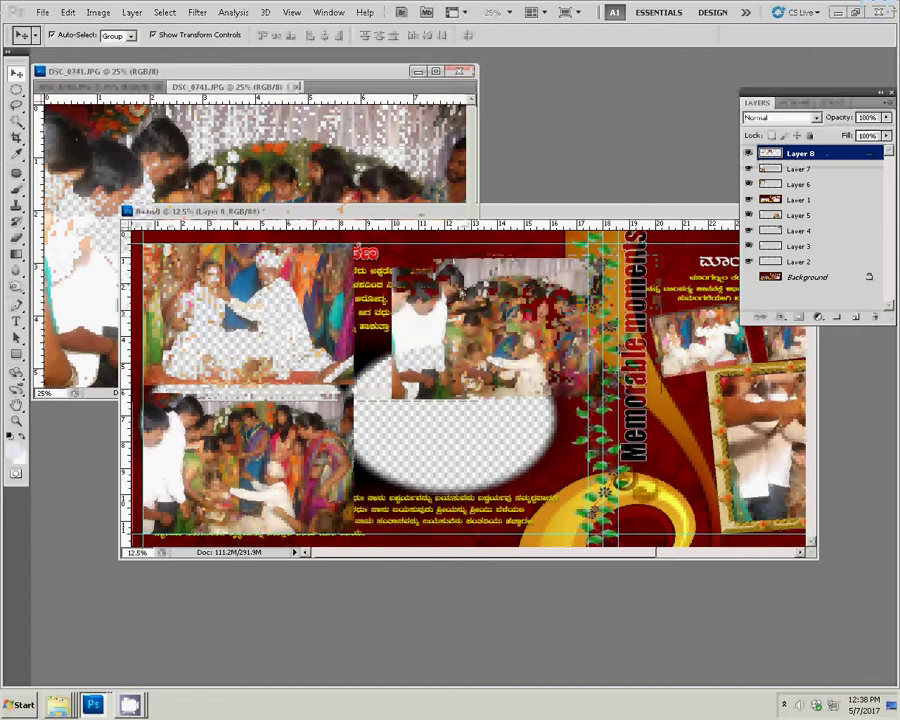
{"action": "left_click_drag", "start_coordinate": [476, 294], "coordinate": [443, 284]}
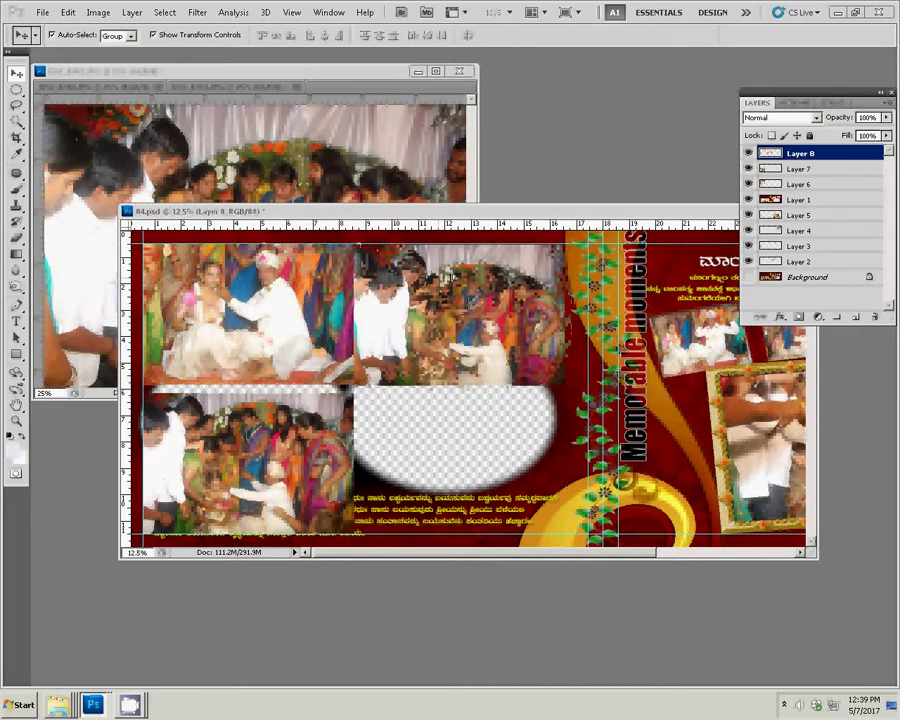
{"action": "left_click", "coordinate": [366, 141]}
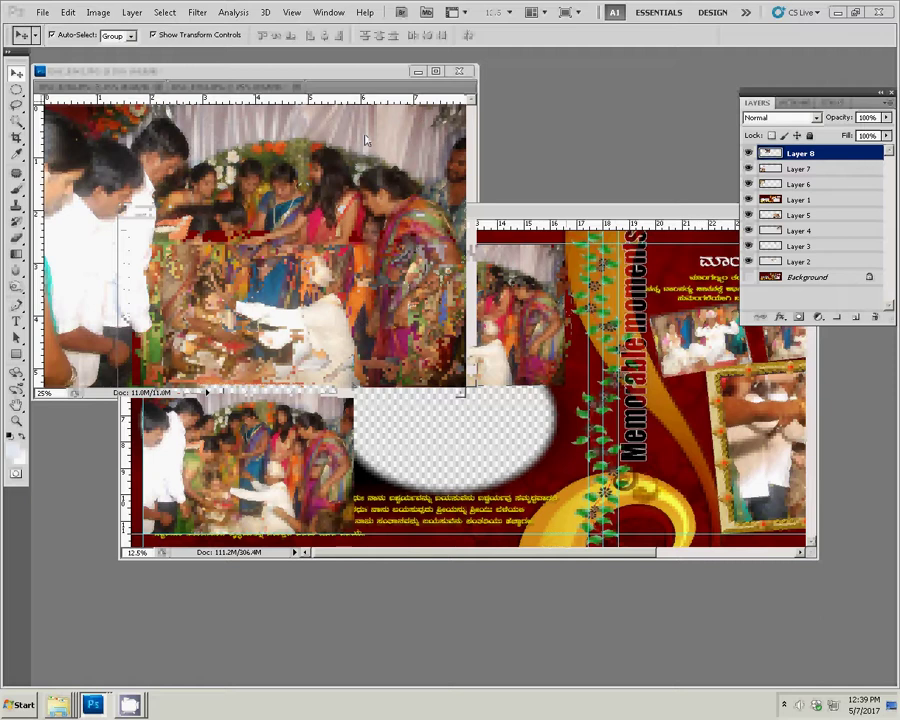
{"action": "key", "text": "ctrl+w"}
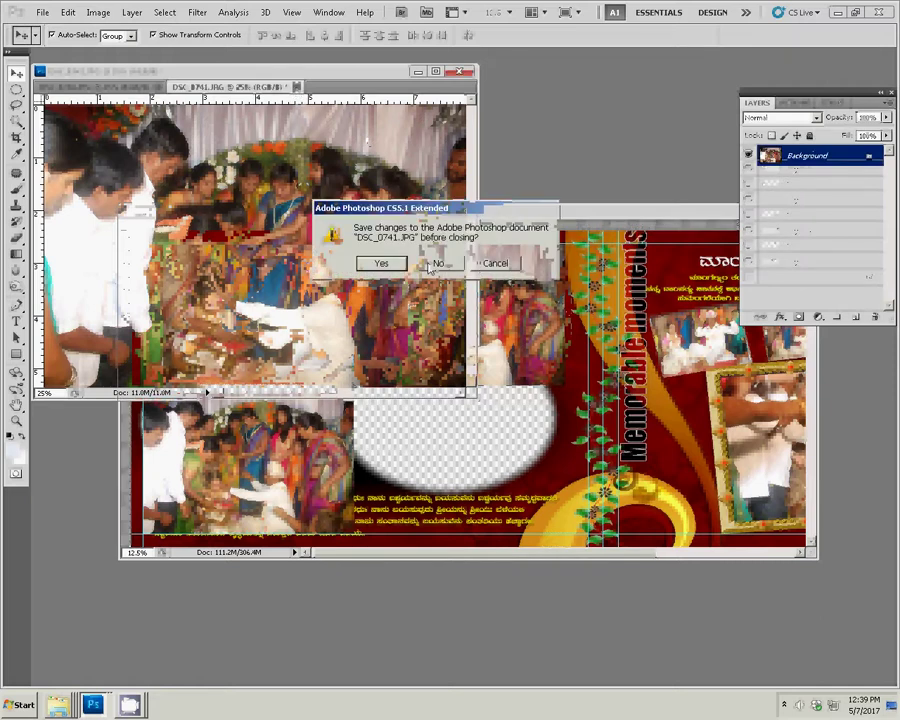
Discard DSC_0741 unsaved and resize DSC_0740 to 8 inches wide
{"action": "left_click", "coordinate": [436, 263]}
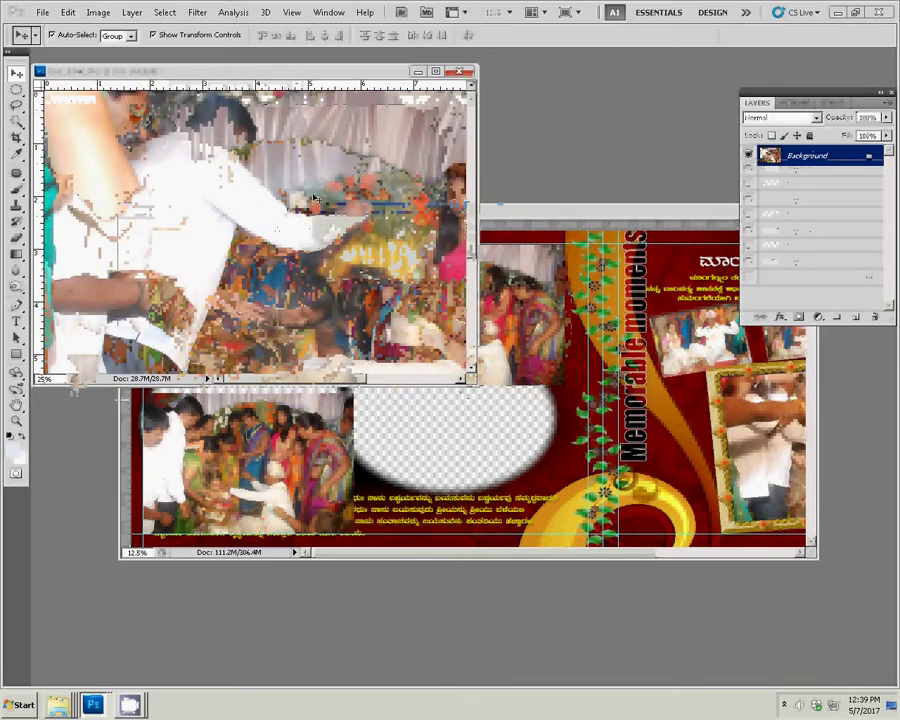
{"action": "key", "text": "ctrl+alt+i"}
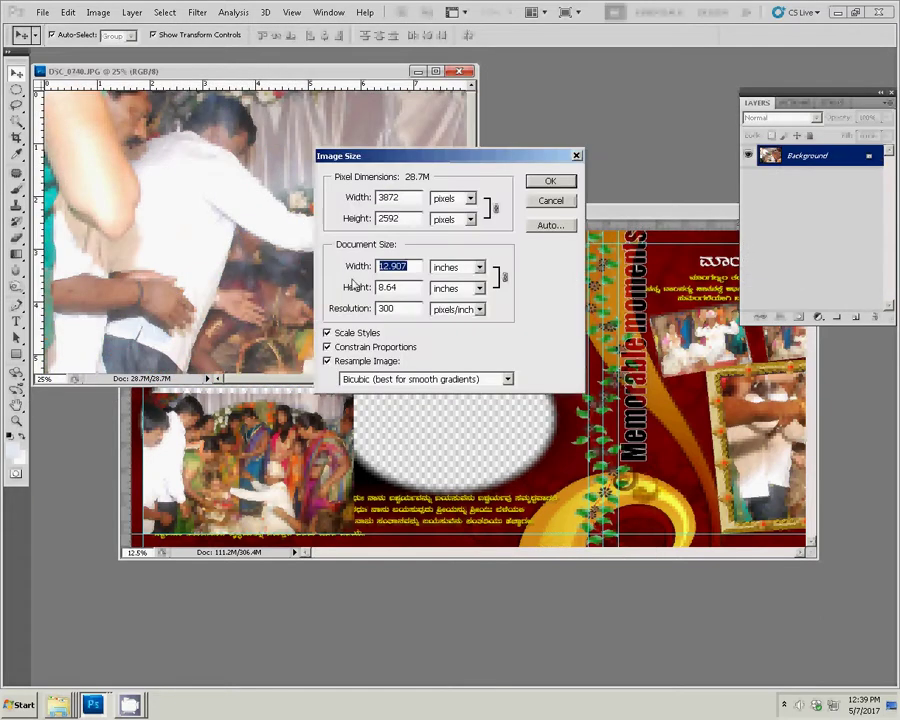
{"action": "type", "text": "8"}
{"action": "key", "text": "Return"}
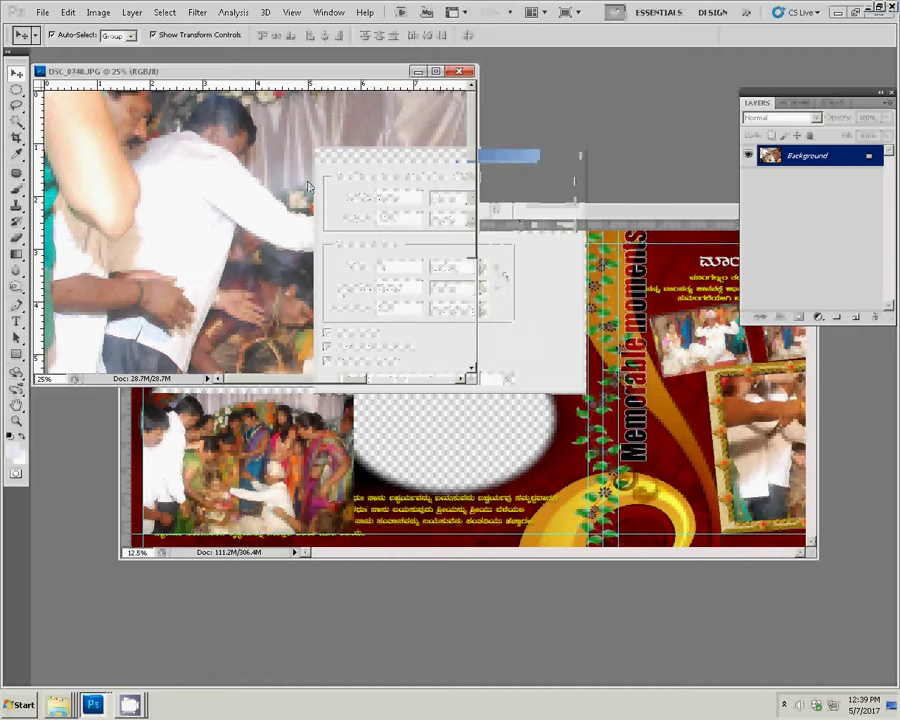
Place DSC_0740 in the lower-middle slot as Layer 9 and start Save As
{"action": "left_click_drag", "start_coordinate": [235, 135], "coordinate": [478, 450]}
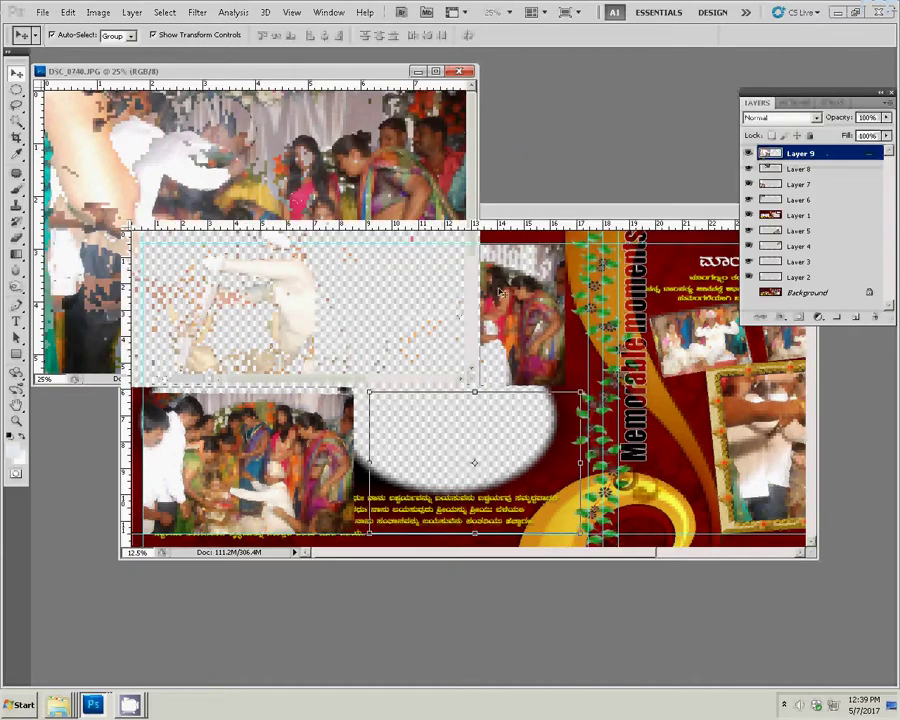
{"action": "left_click_drag", "start_coordinate": [500, 435], "coordinate": [482, 437]}
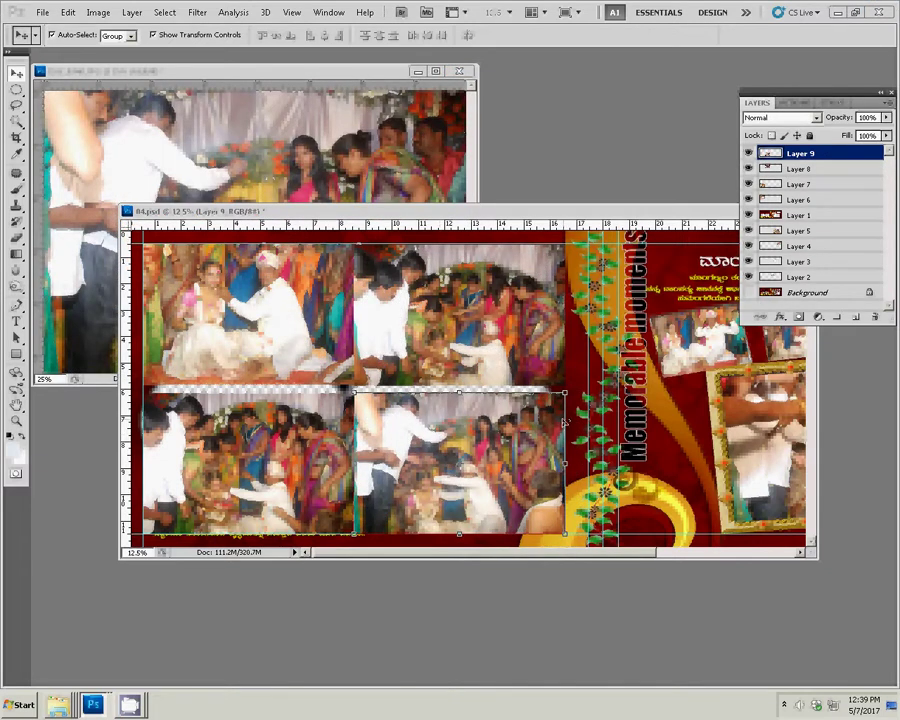
{"action": "key", "text": "ctrl+shift+s"}
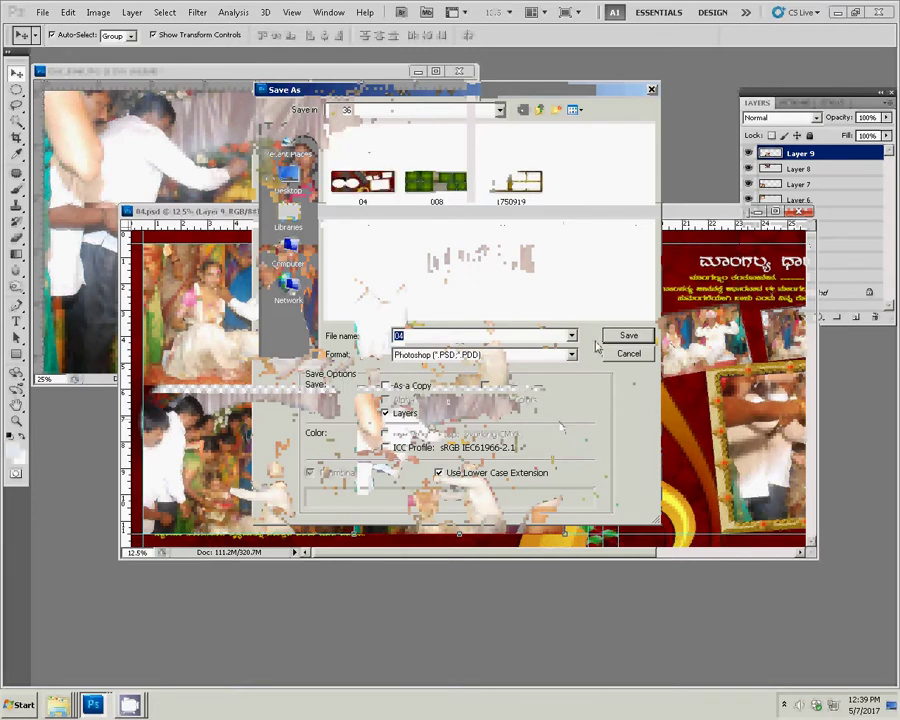
Save the album spread as 59.psd in the k5 folder on Local Disk (I:), accepting compatibility
{"action": "left_click", "coordinate": [539, 110]}
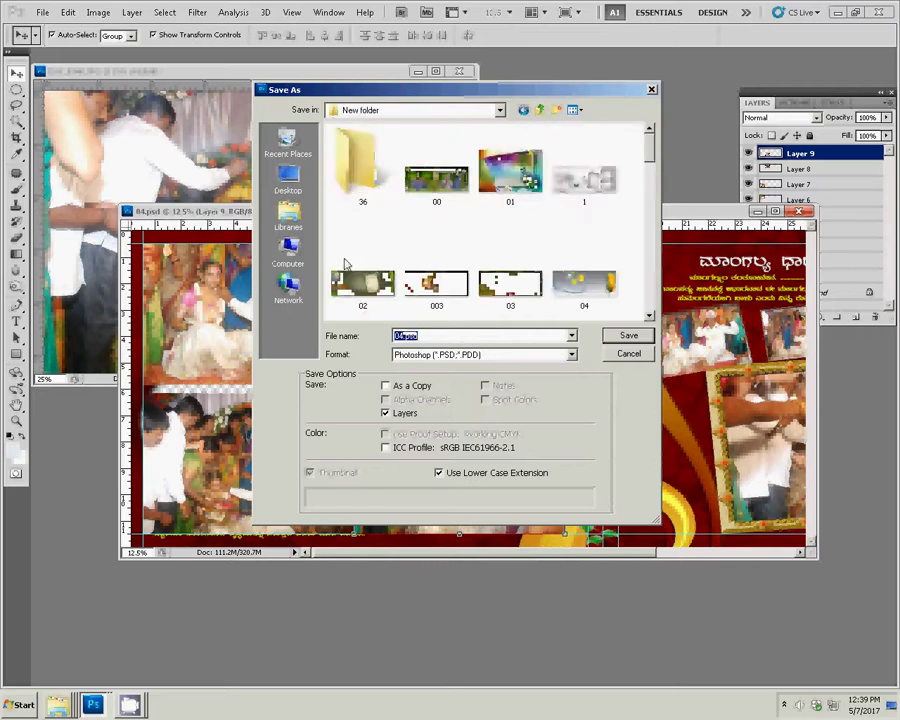
{"action": "left_click", "coordinate": [288, 255]}
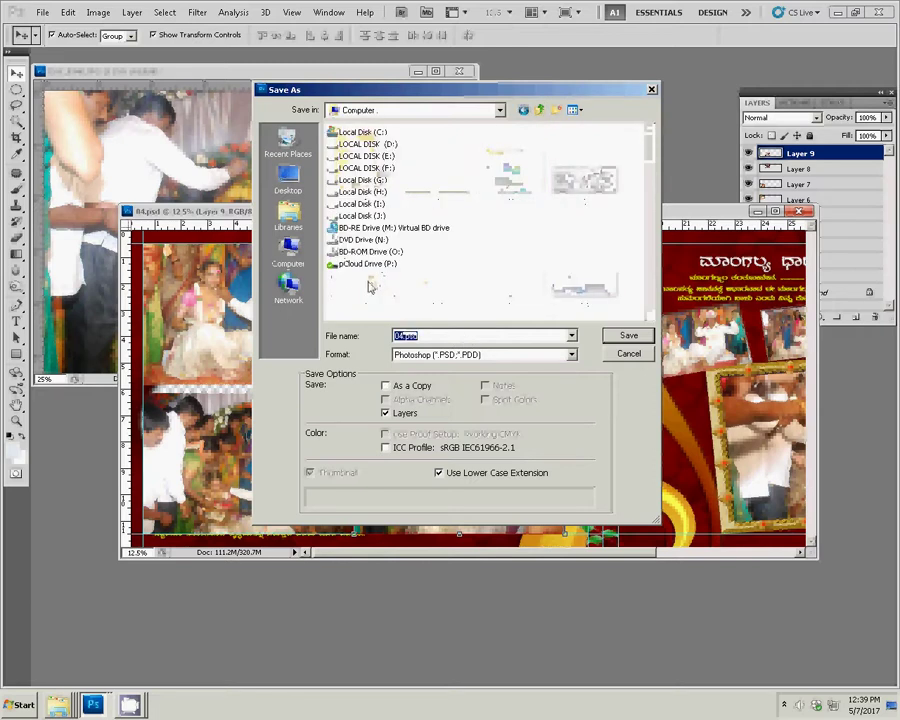
{"action": "left_click", "coordinate": [361, 203]}
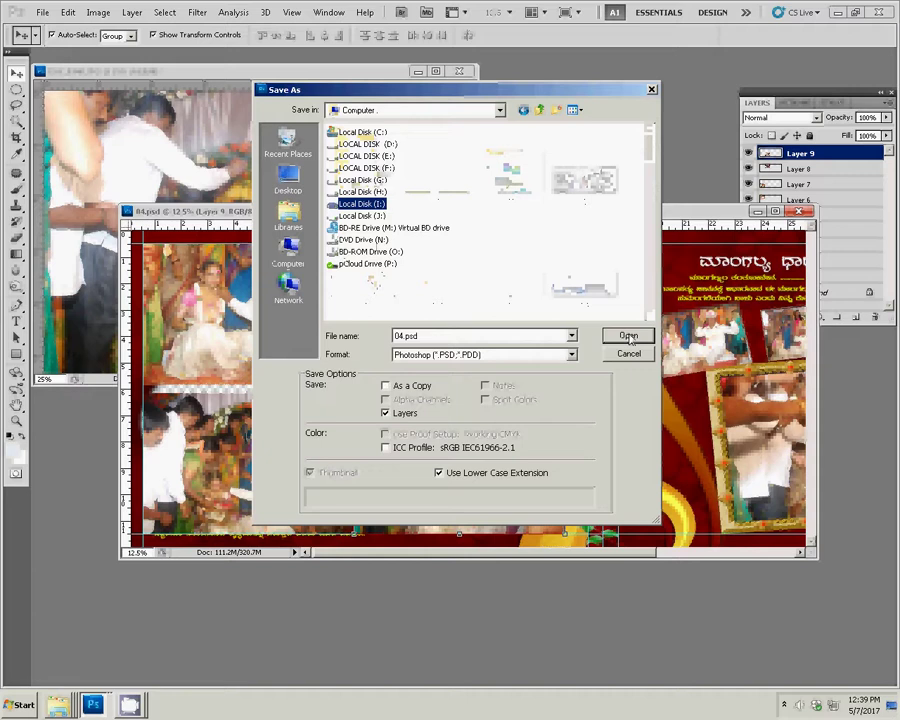
{"action": "left_click", "coordinate": [628, 337]}
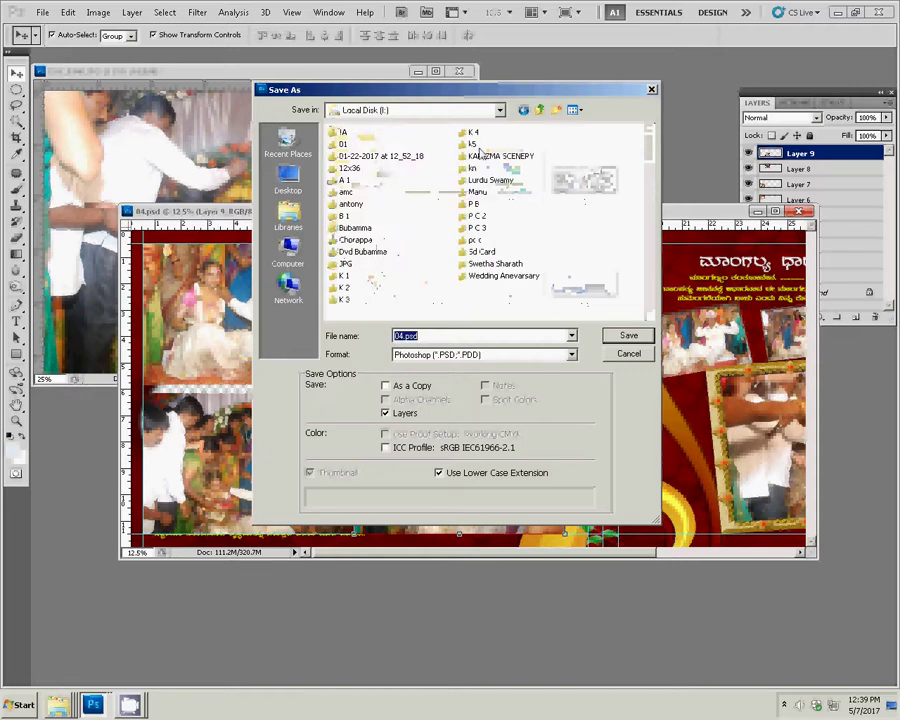
{"action": "left_click", "coordinate": [474, 144]}
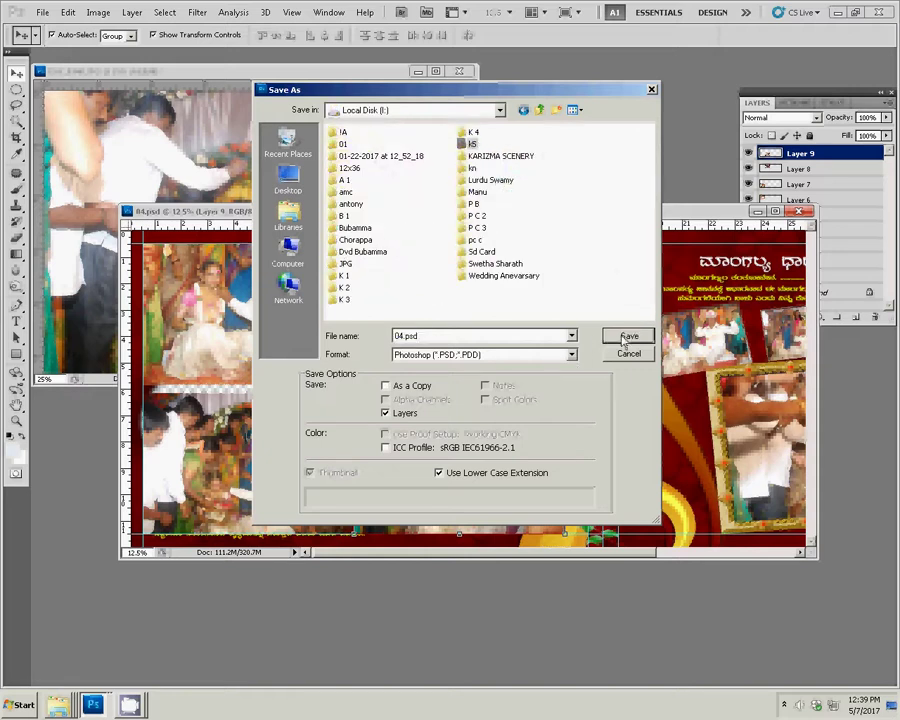
{"action": "left_click", "coordinate": [623, 338]}
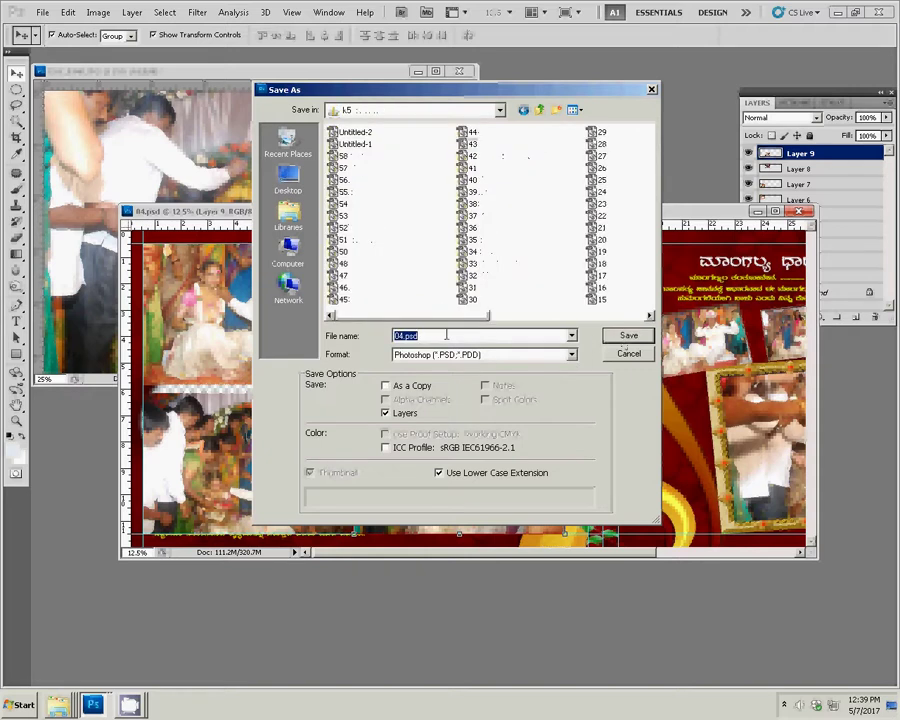
{"action": "type", "text": "59"}
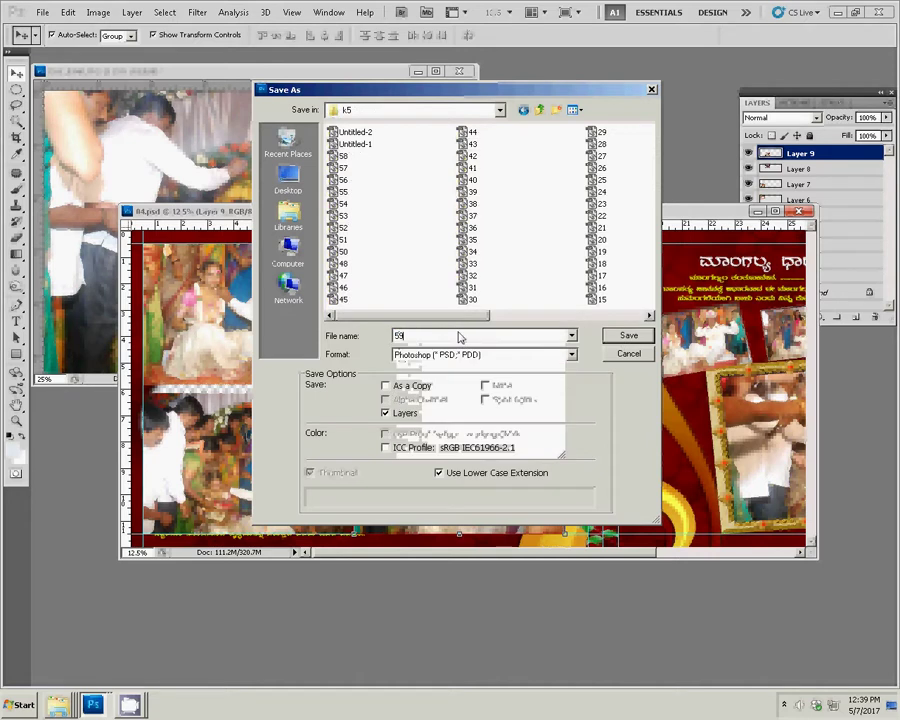
{"action": "left_click", "coordinate": [628, 335]}
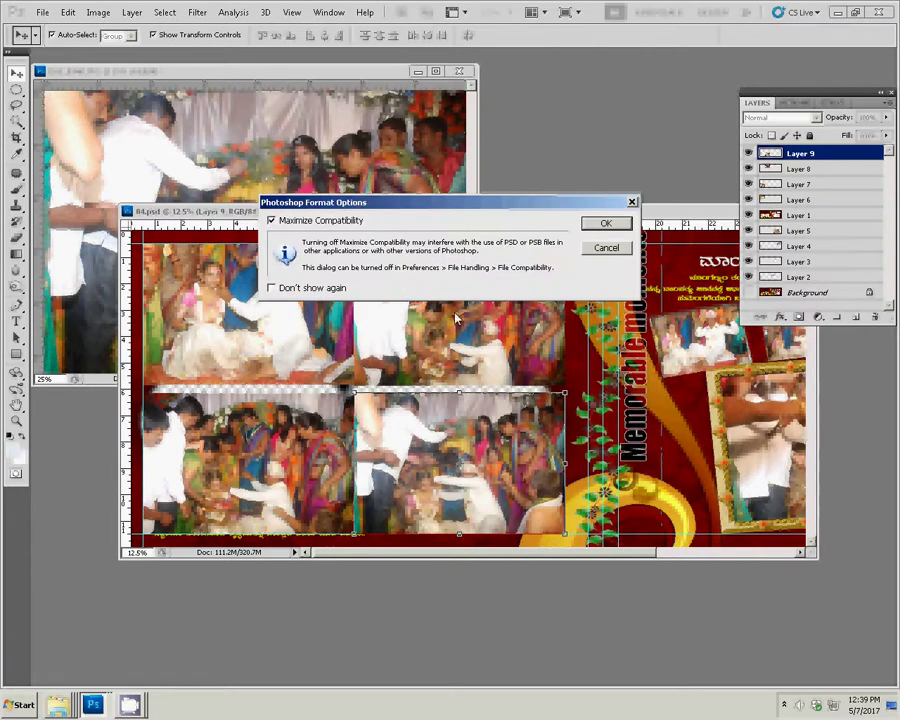
{"action": "left_click", "coordinate": [605, 223]}
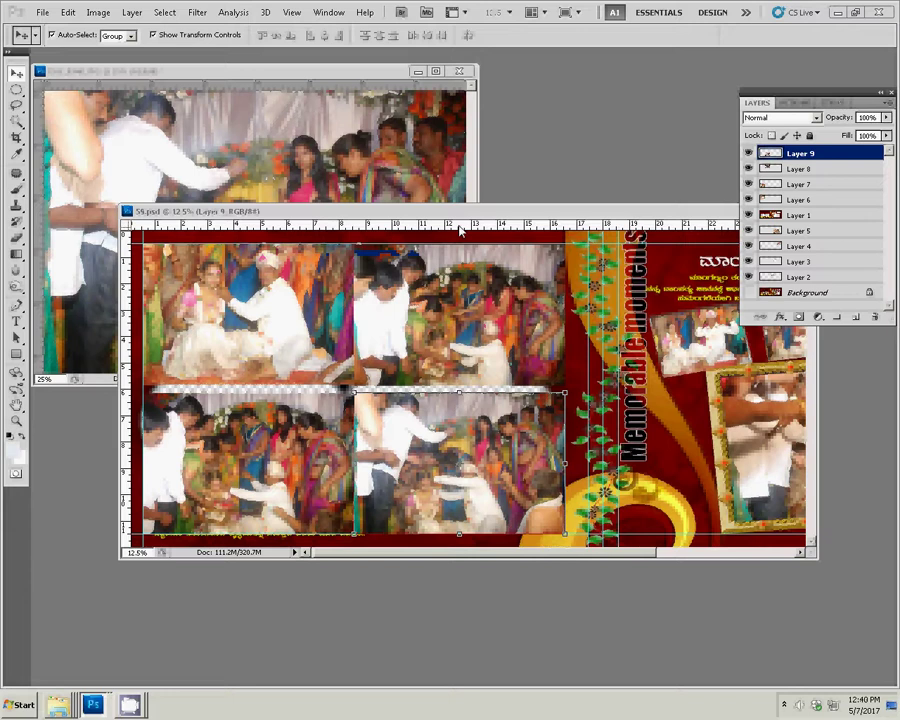
Close the DSC_0740 photo without saving its changes
{"action": "left_click", "coordinate": [218, 101]}
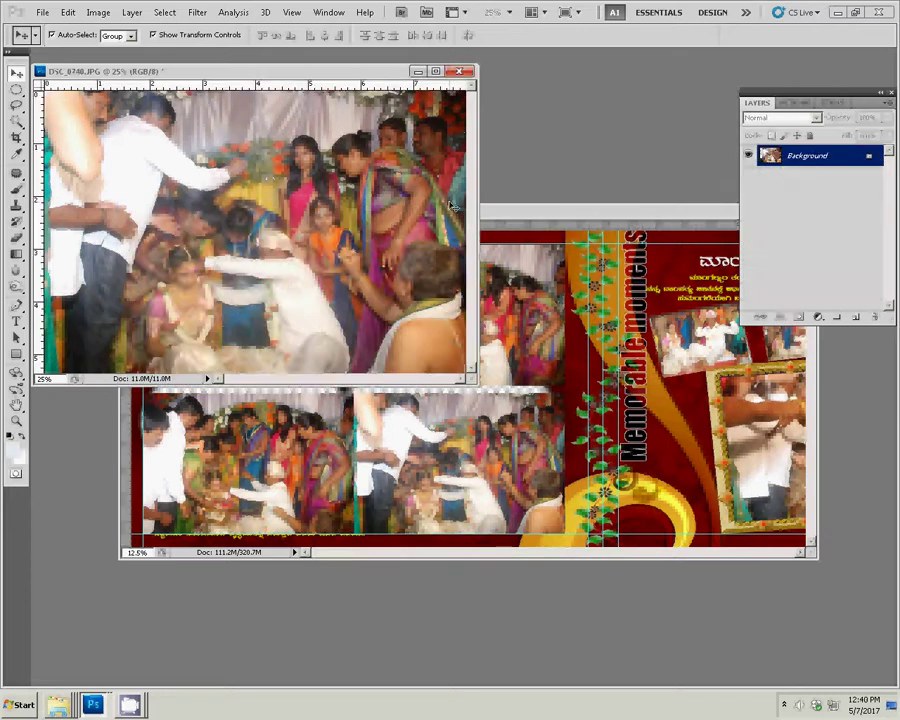
{"action": "left_click", "coordinate": [459, 71]}
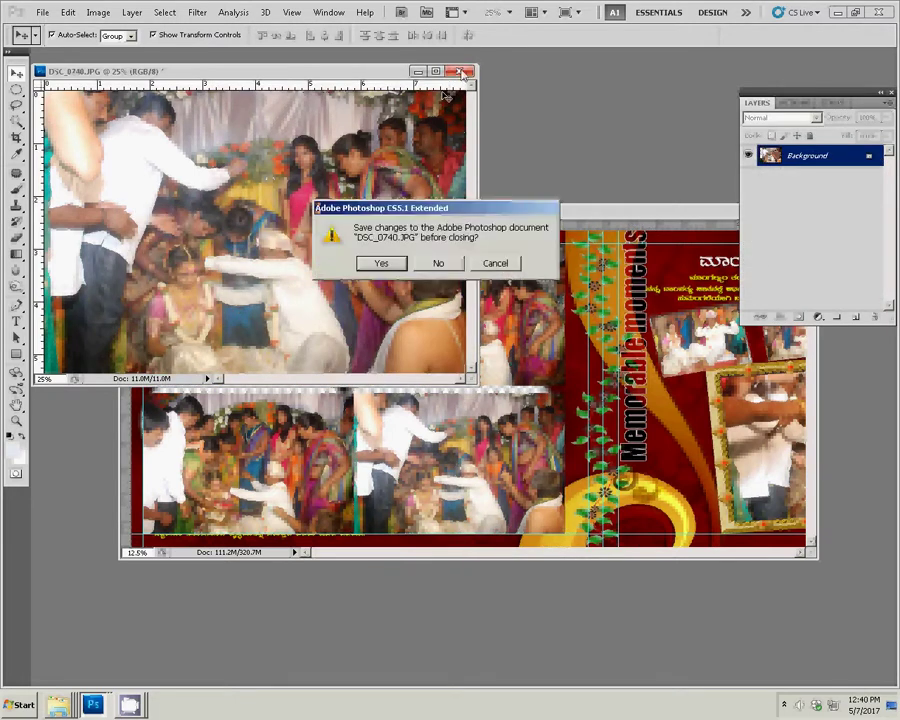
{"action": "left_click", "coordinate": [438, 263]}
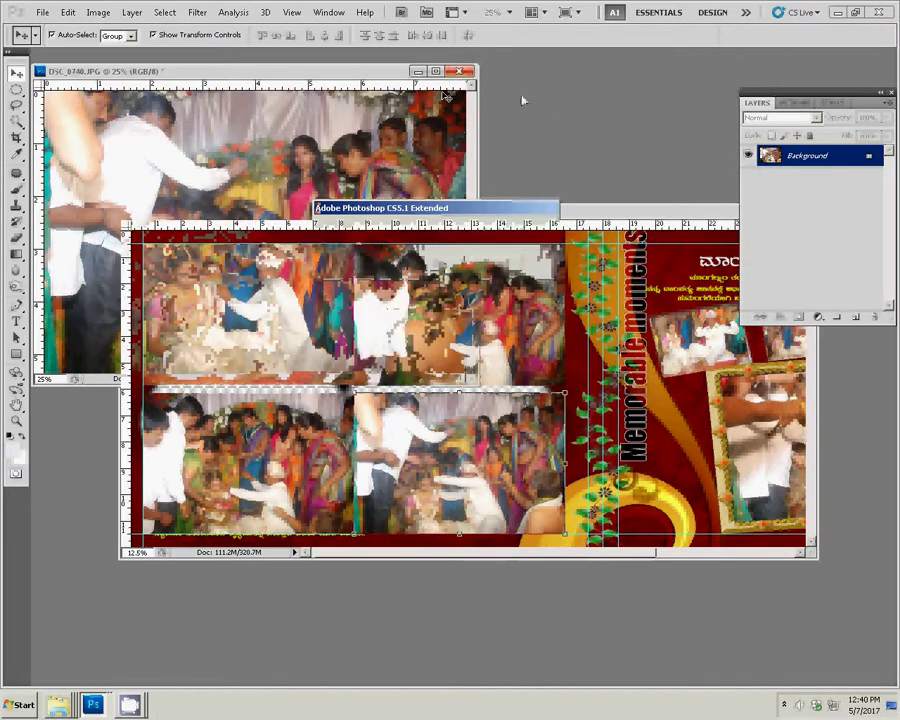
Bring up the Open dialog, select 59, then cancel without opening anything
{"action": "key", "text": "ctrl+o"}
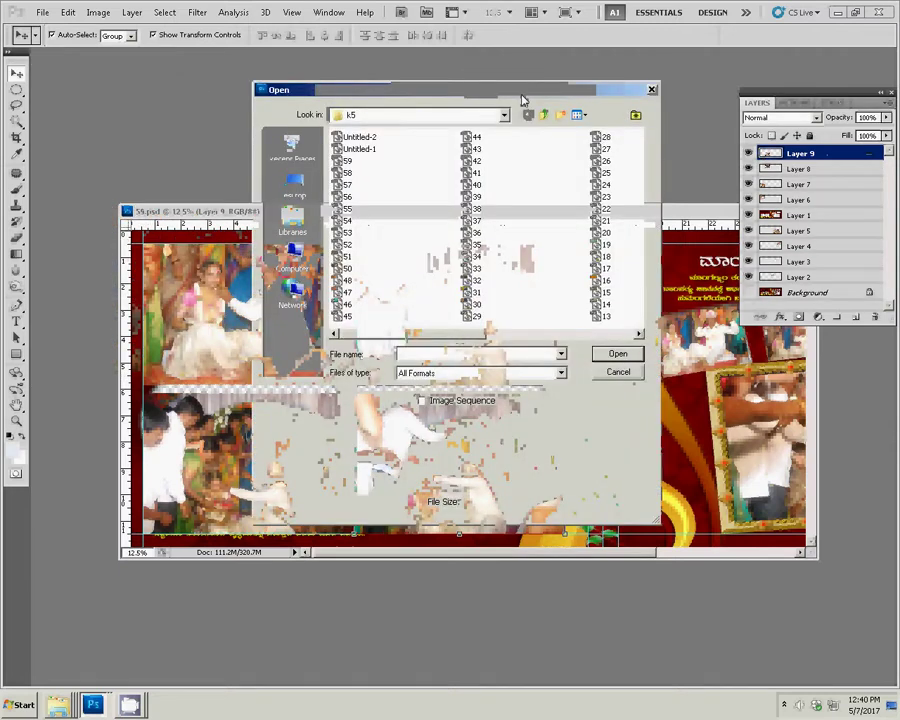
{"action": "left_click", "coordinate": [347, 161]}
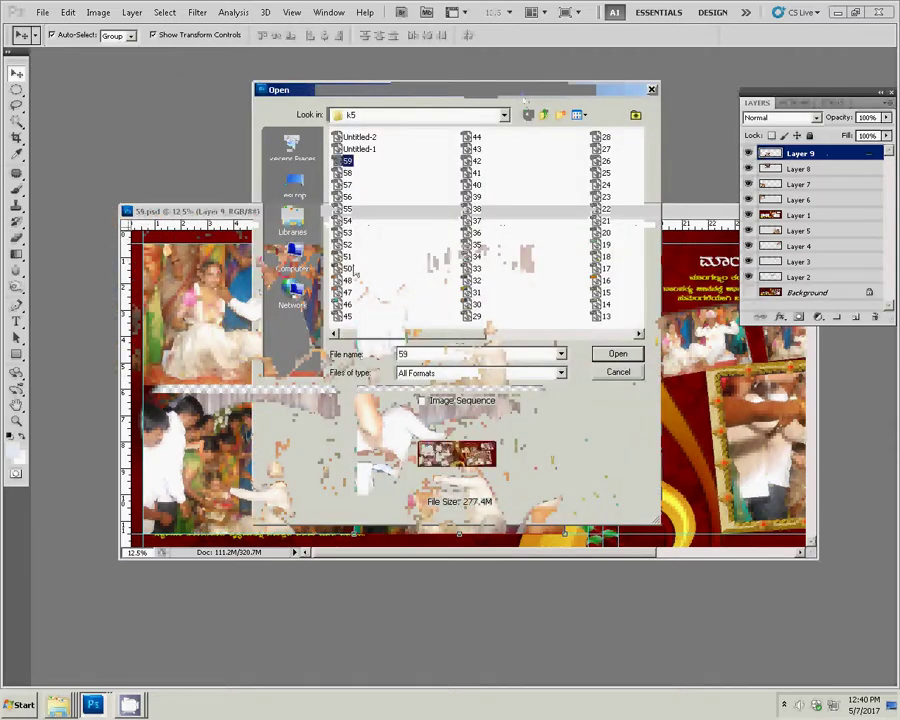
{"action": "left_click", "coordinate": [620, 372]}
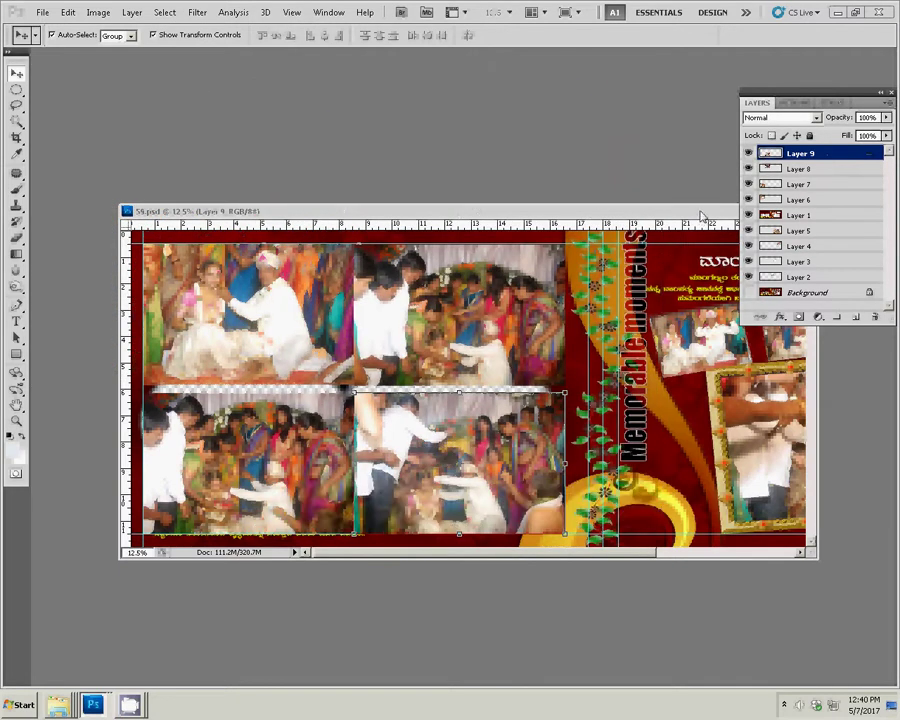